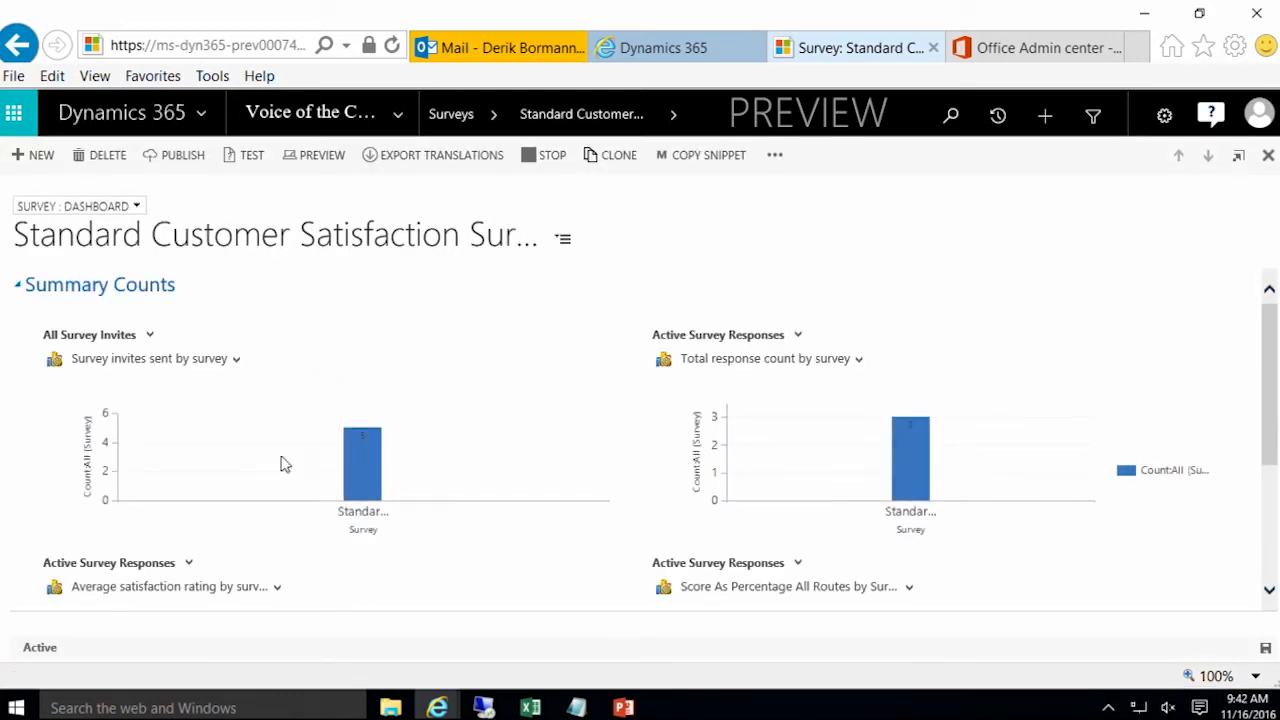
Step: Switch the view of the average satisfaction rating chart on the survey dashboard to Recent Survey Responses In Last 7 Days
scroll(306, 428, down, 2)
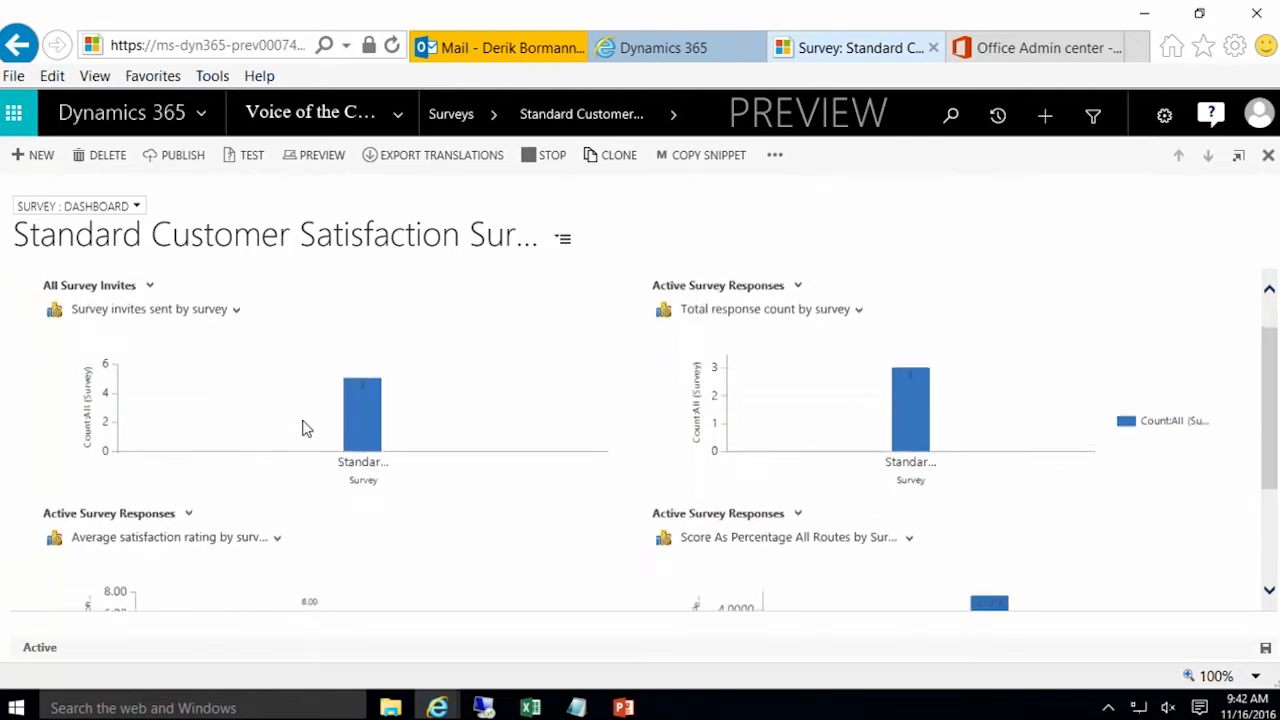
scroll(306, 428, up, 1)
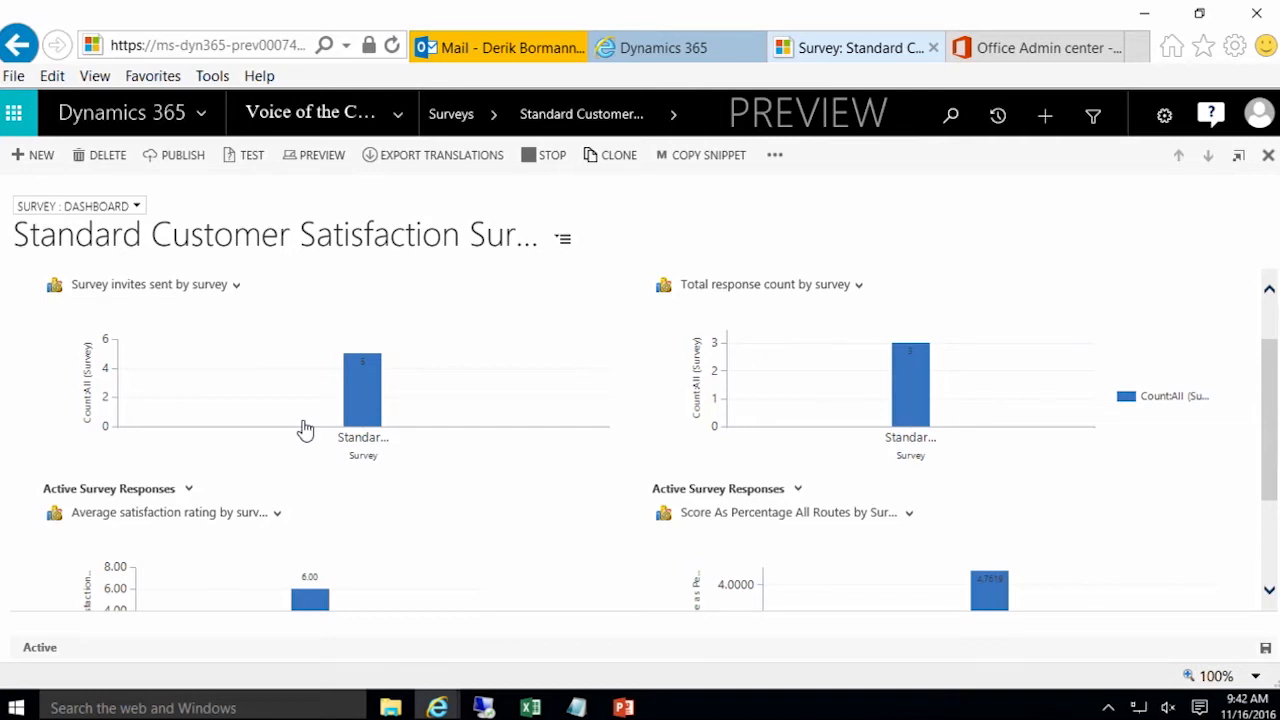
scroll(306, 428, down, 1)
scroll(303, 426, up, 1)
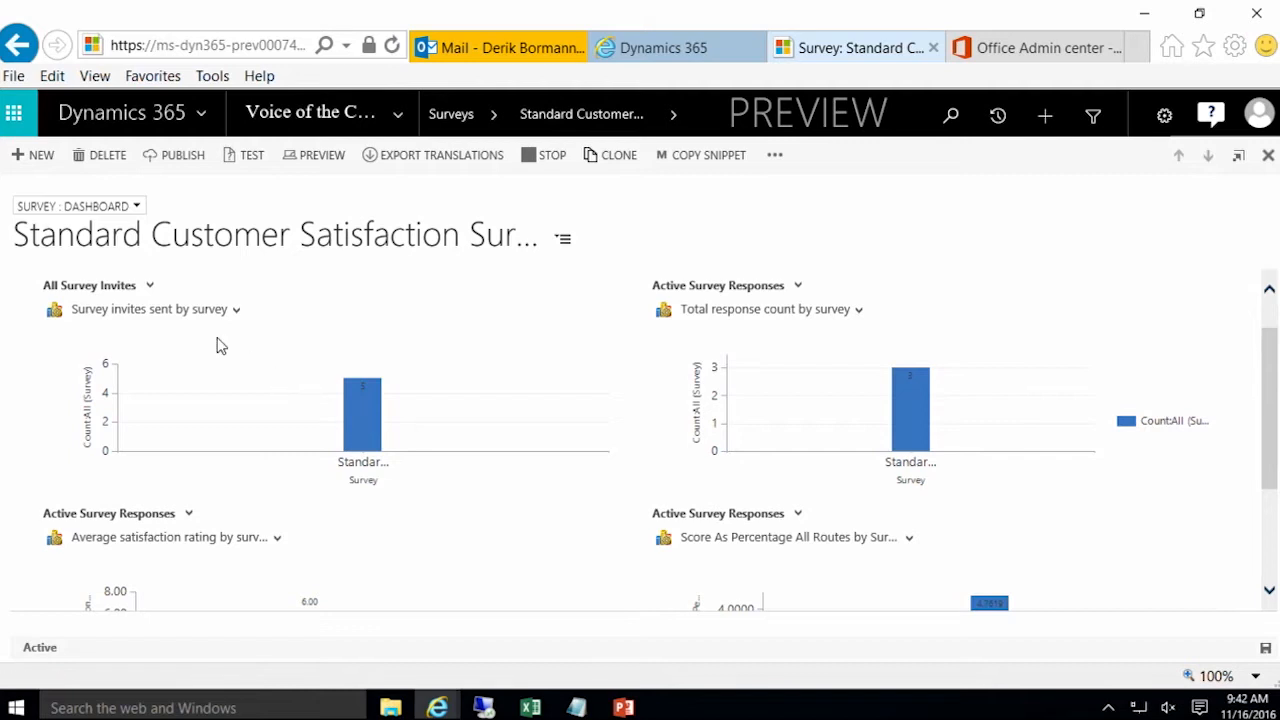
scroll(218, 338, down, 3)
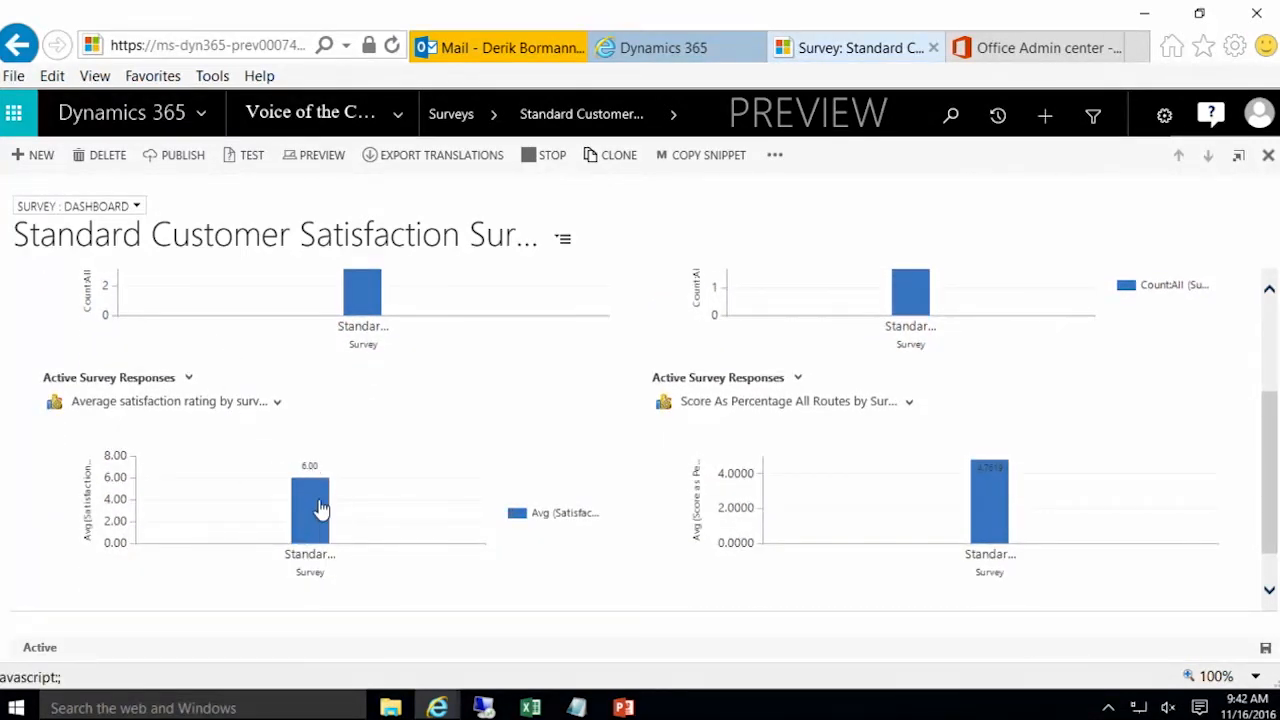
mouse_move(320, 509)
click(189, 379)
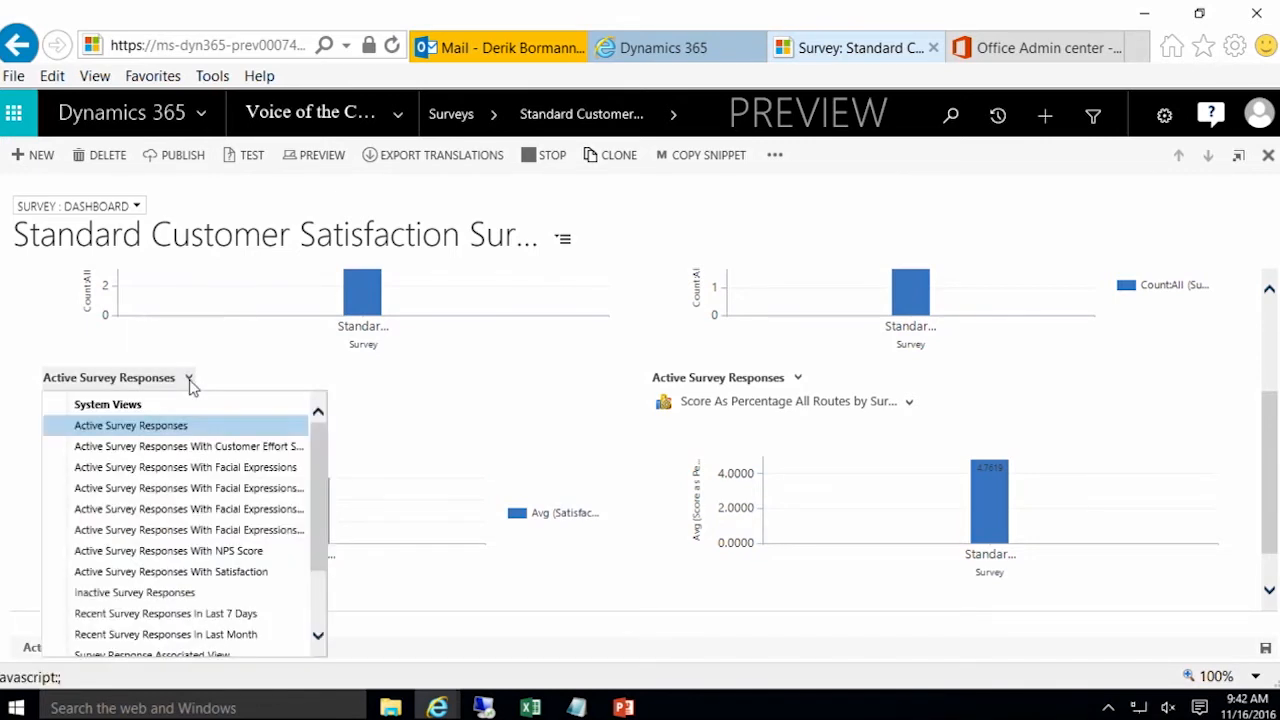
scroll(240, 530, down, 3)
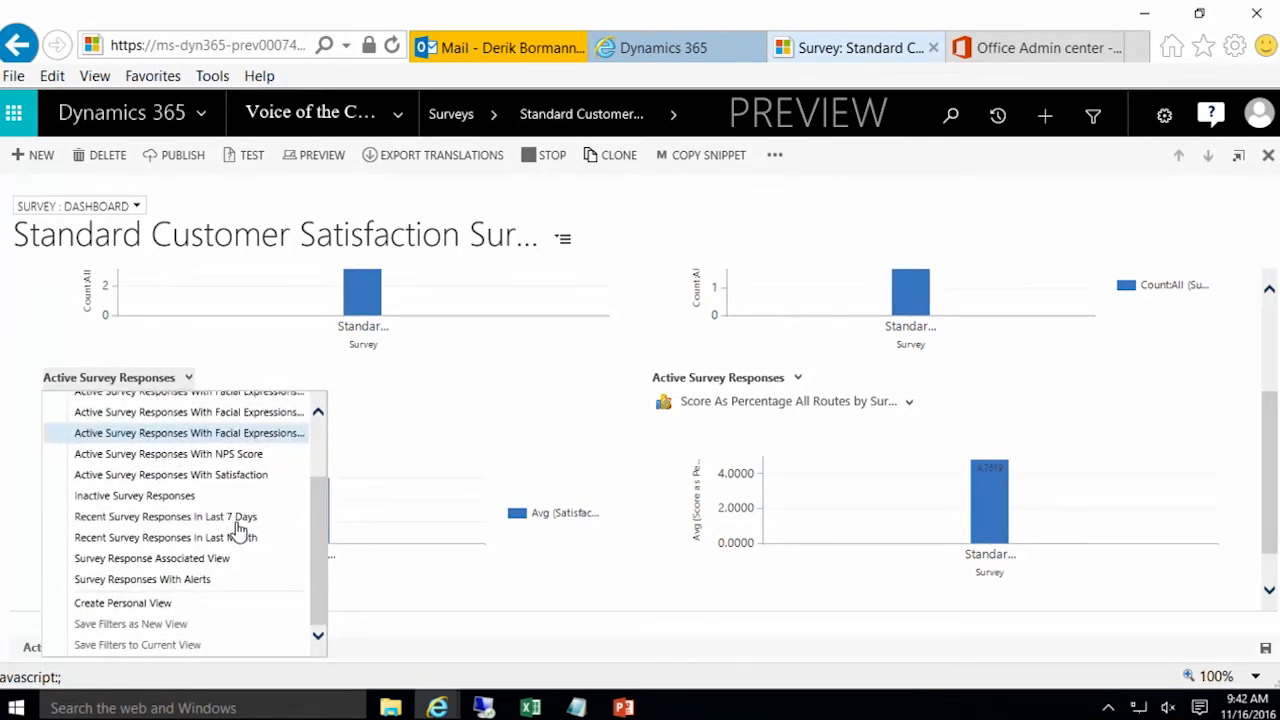
scroll(237, 528, up, 3)
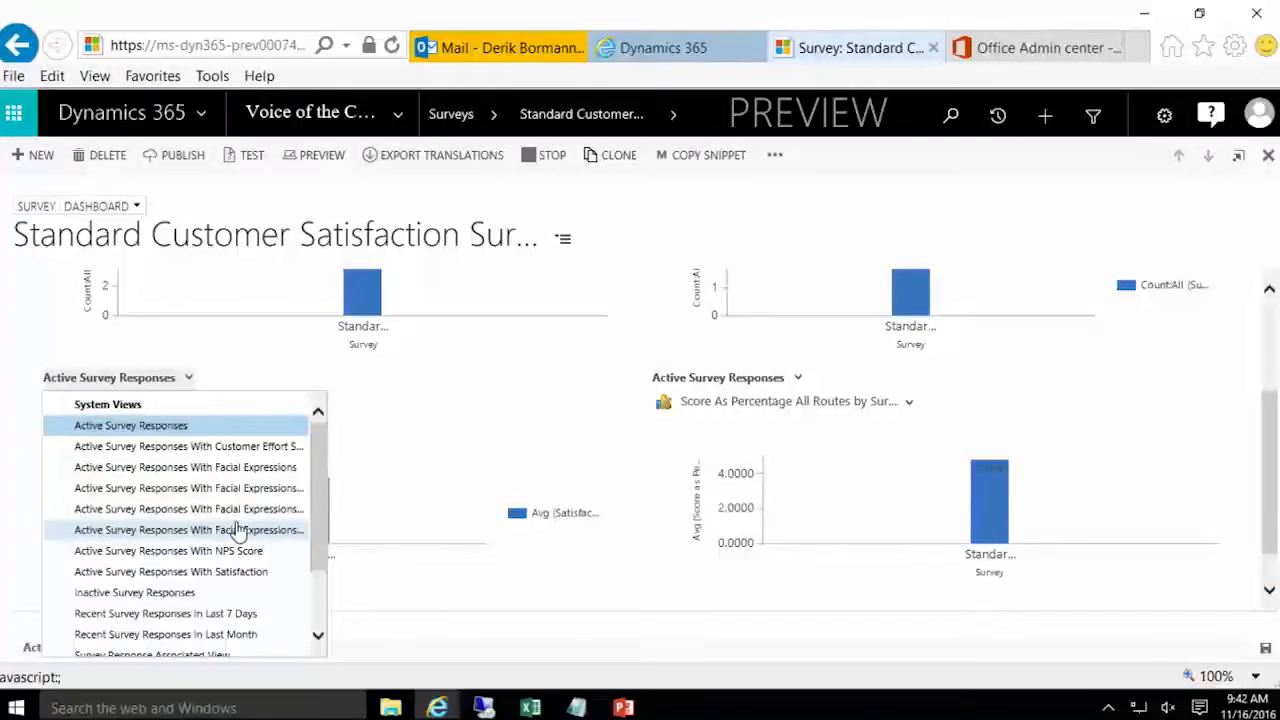
scroll(237, 528, down, 3)
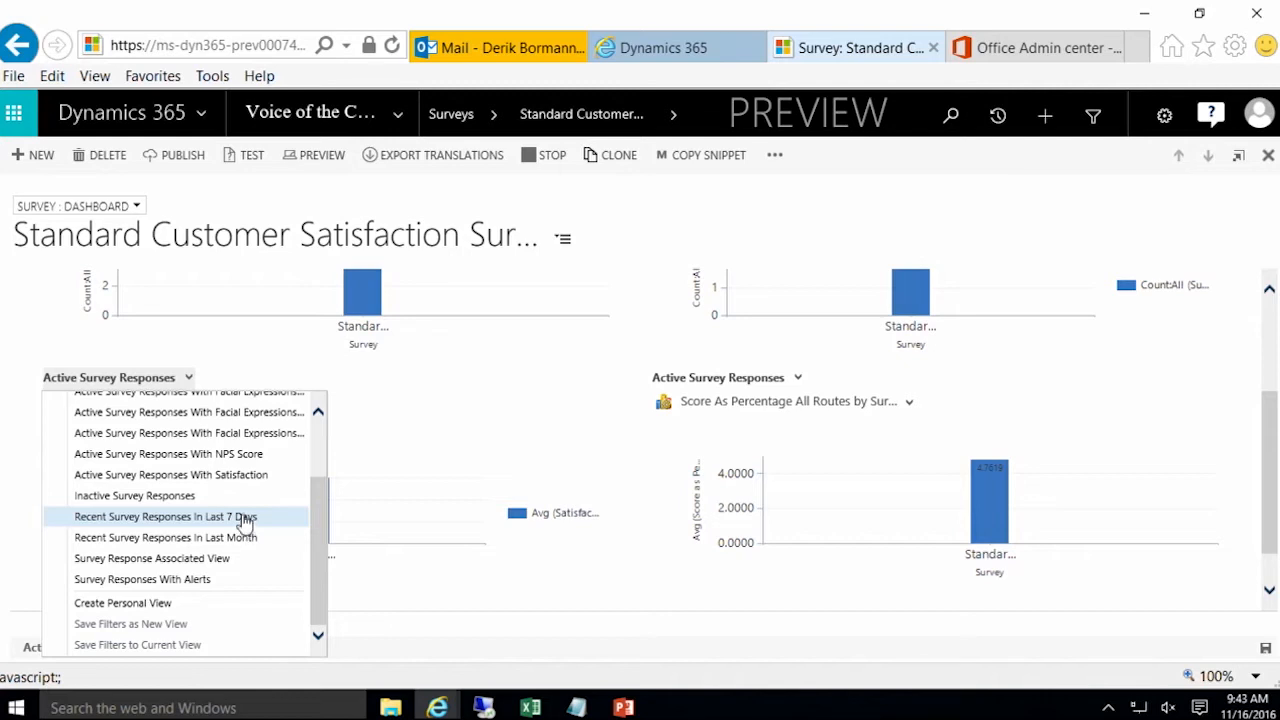
click(257, 518)
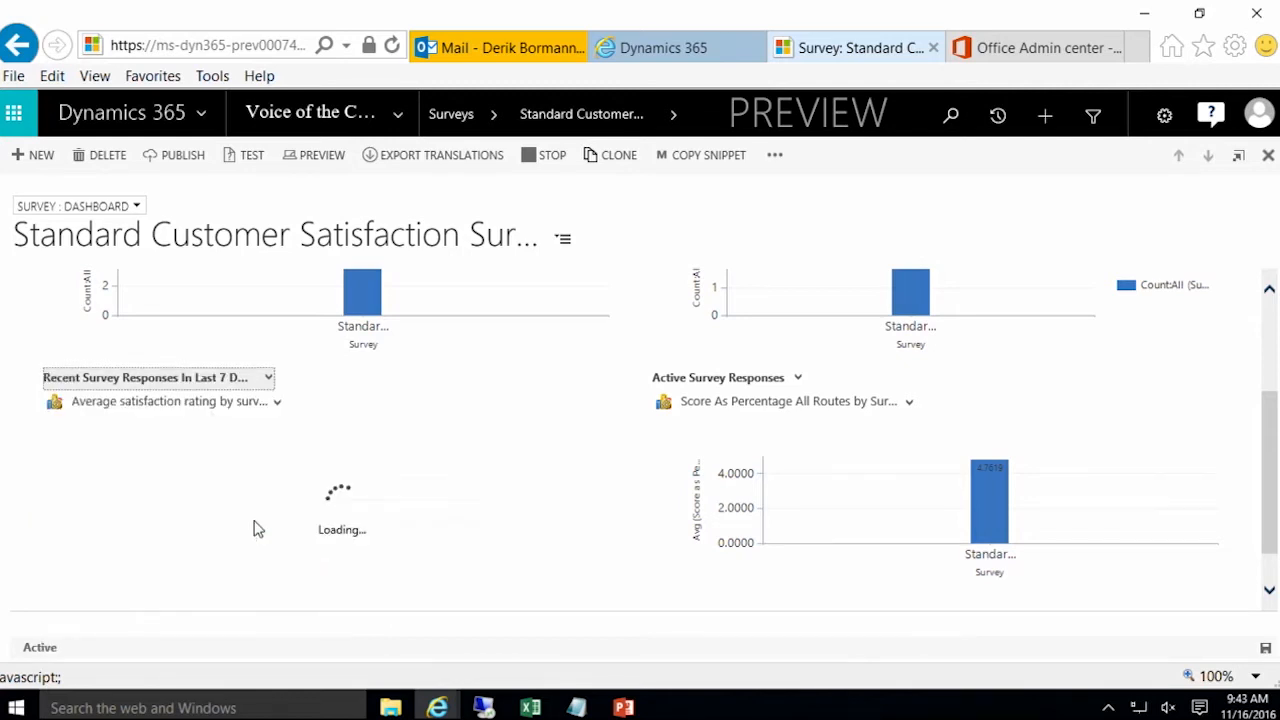
Step: Change the chart for the recent survey responses to Total response count by day
click(279, 406)
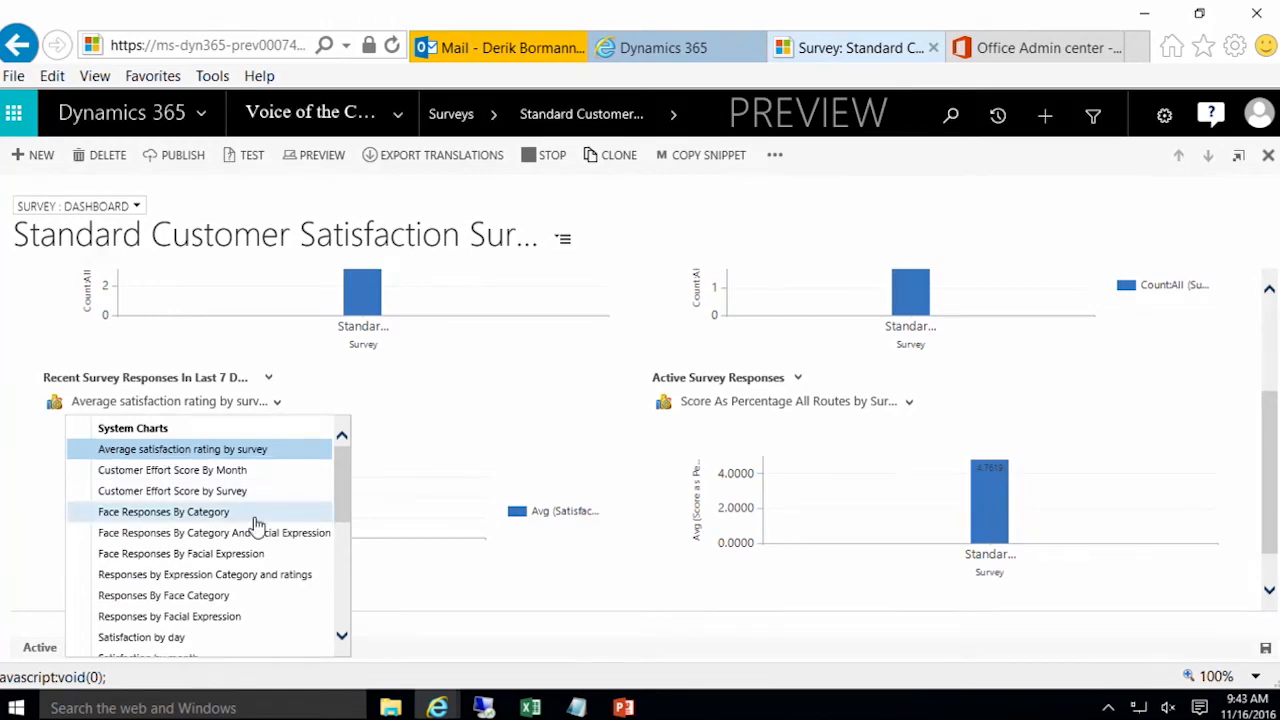
scroll(255, 526, down, 3)
scroll(257, 526, down, 5)
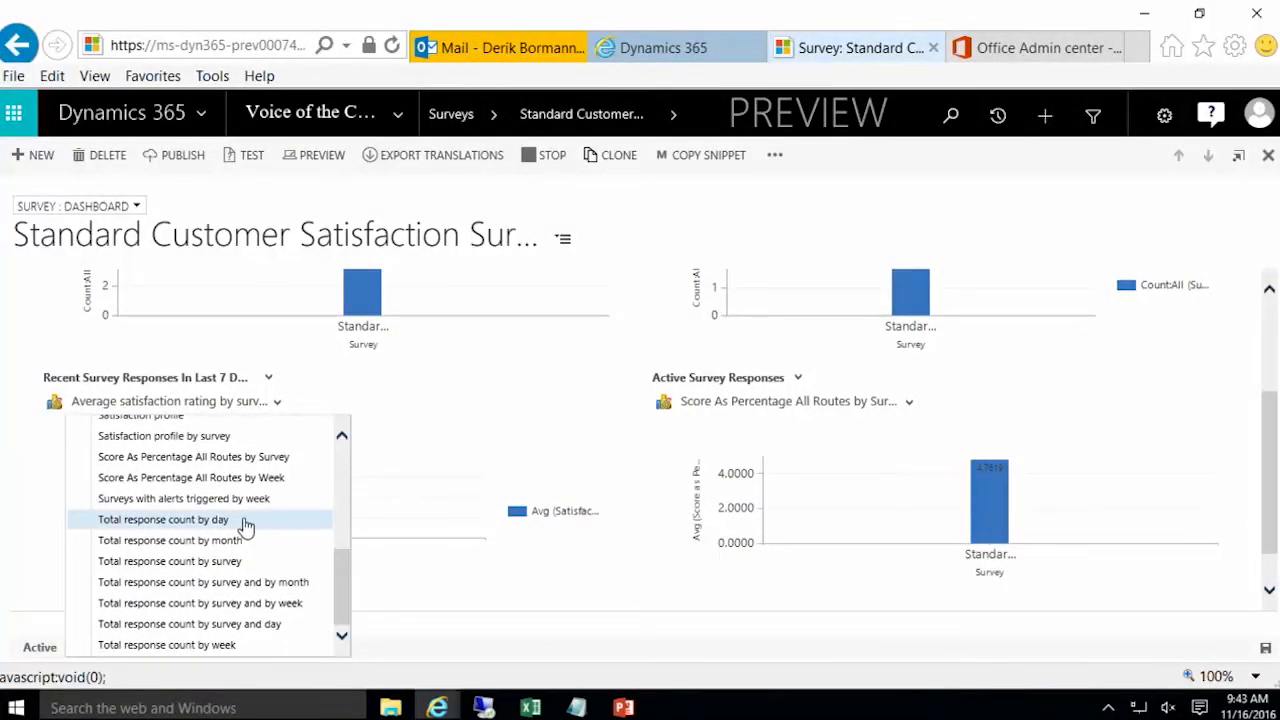
click(248, 521)
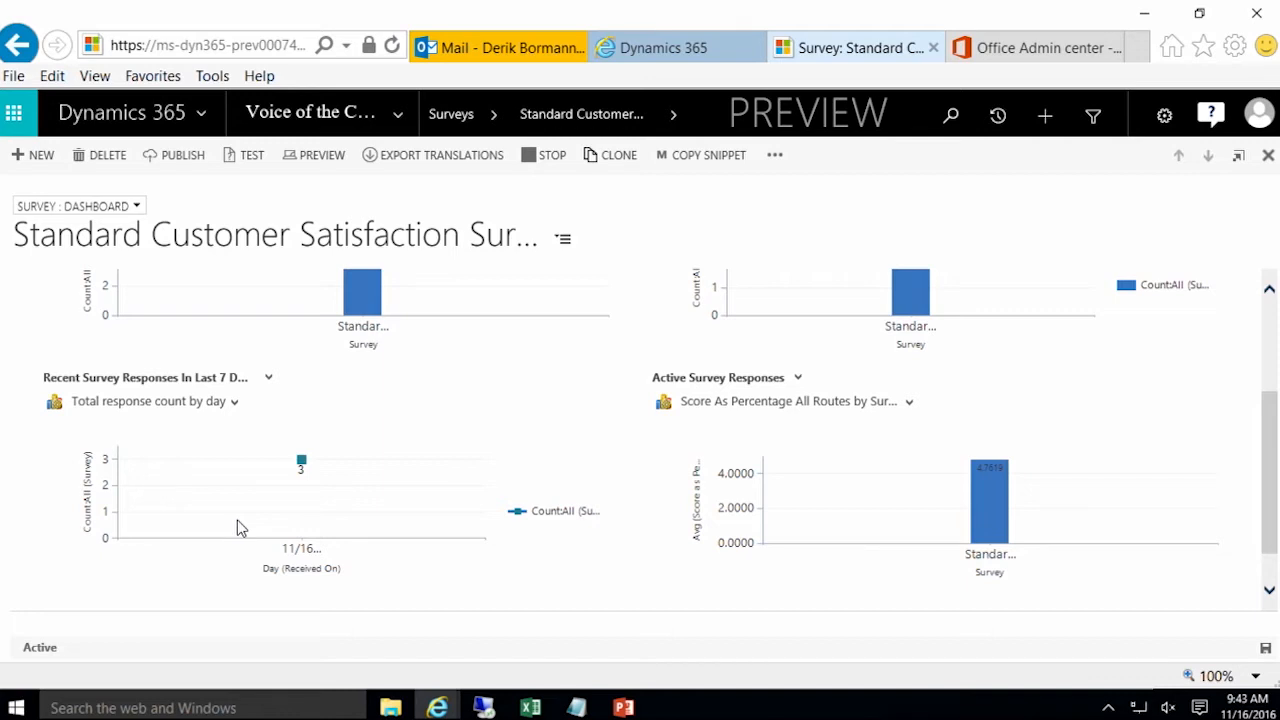
Step: Run the Survey Summary report on the current survey record
click(776, 157)
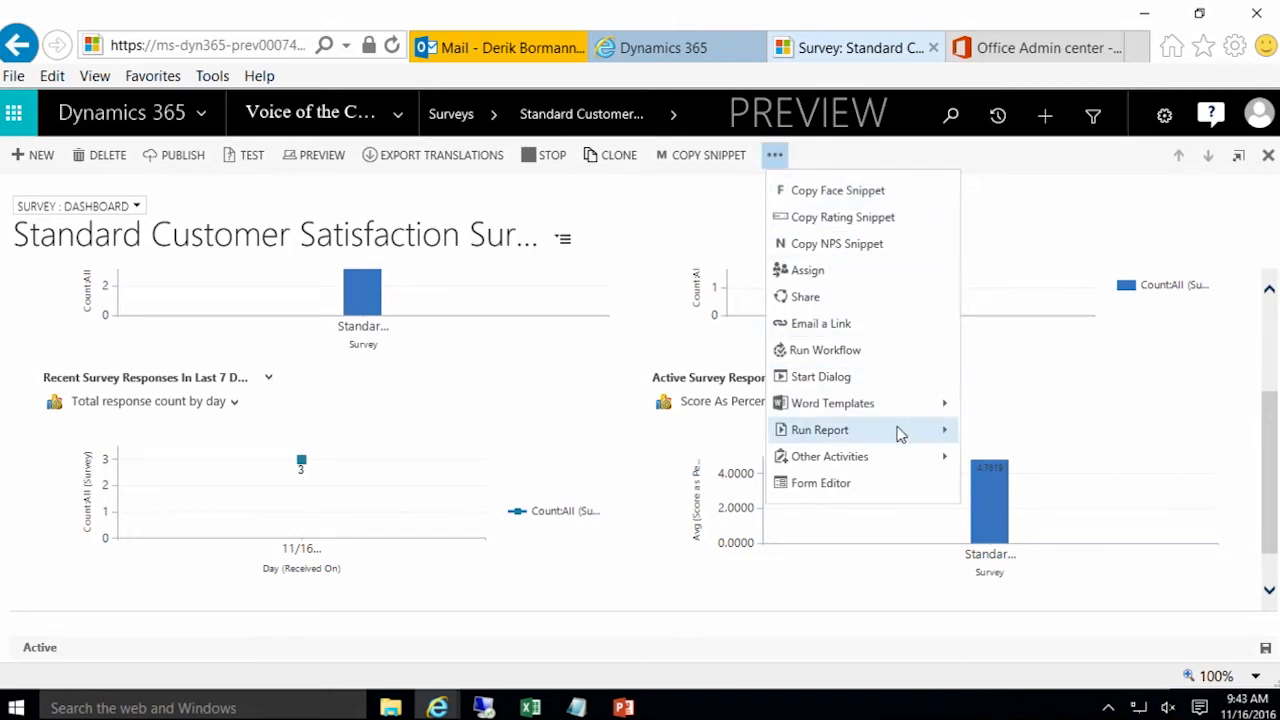
mouse_move(898, 432)
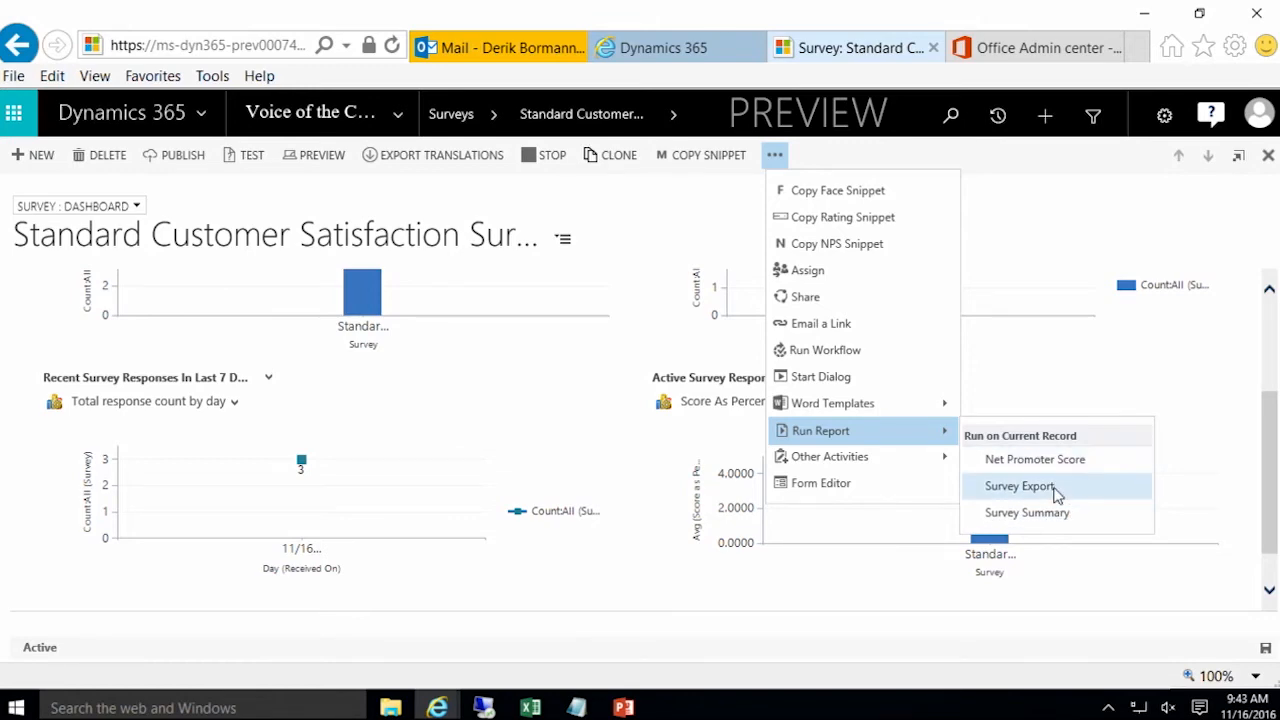
click(1027, 512)
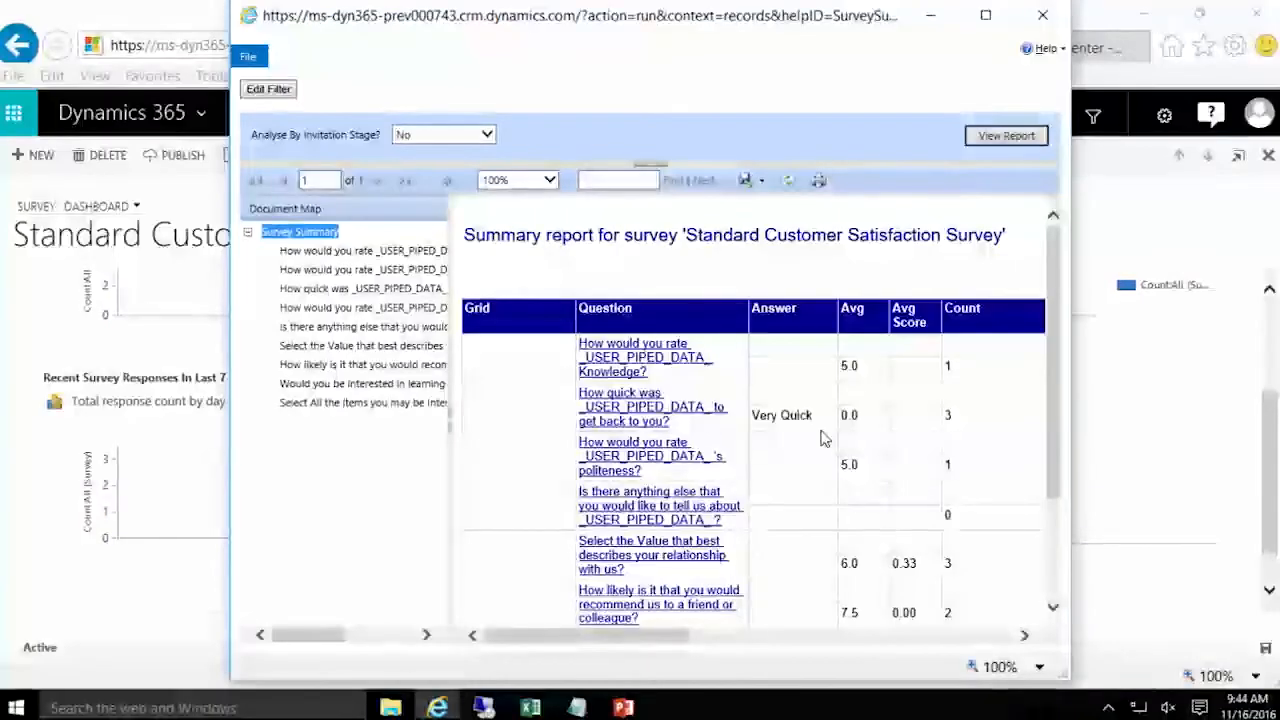
Step: Examine the per-question results in the summary report with its window maximized, and close the report
scroll(716, 413, down, 3)
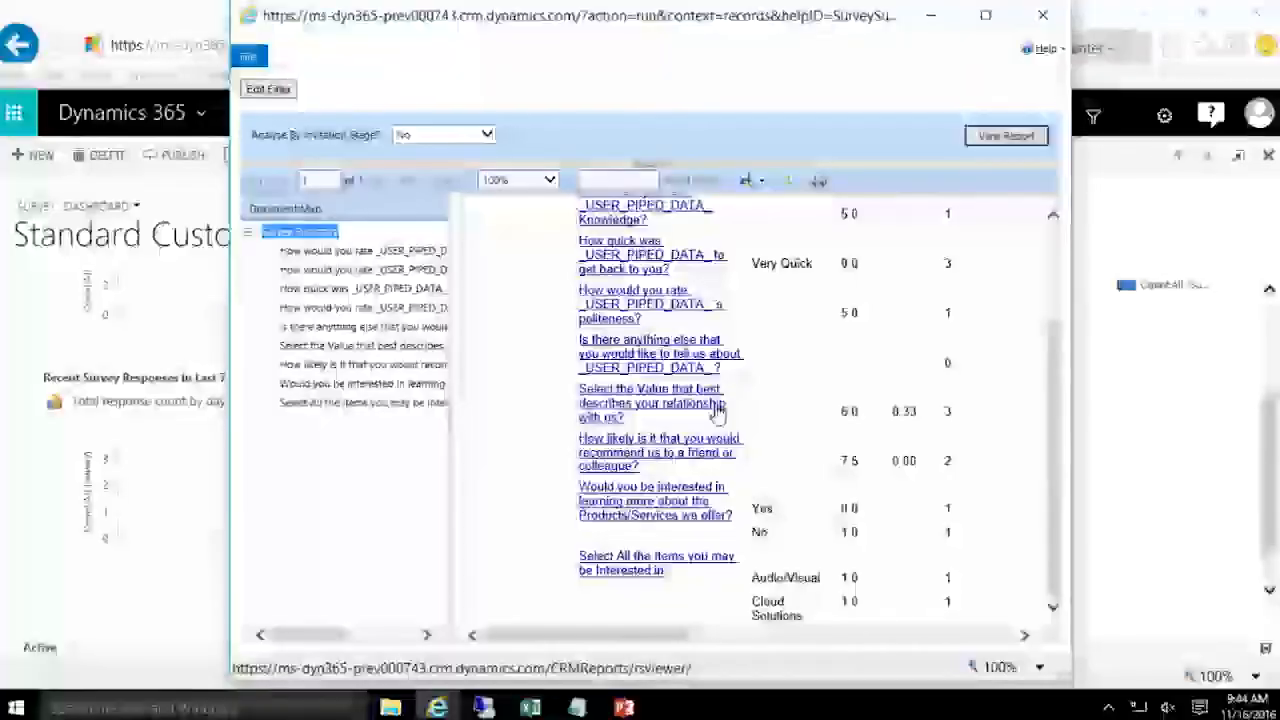
scroll(714, 409, up, 3)
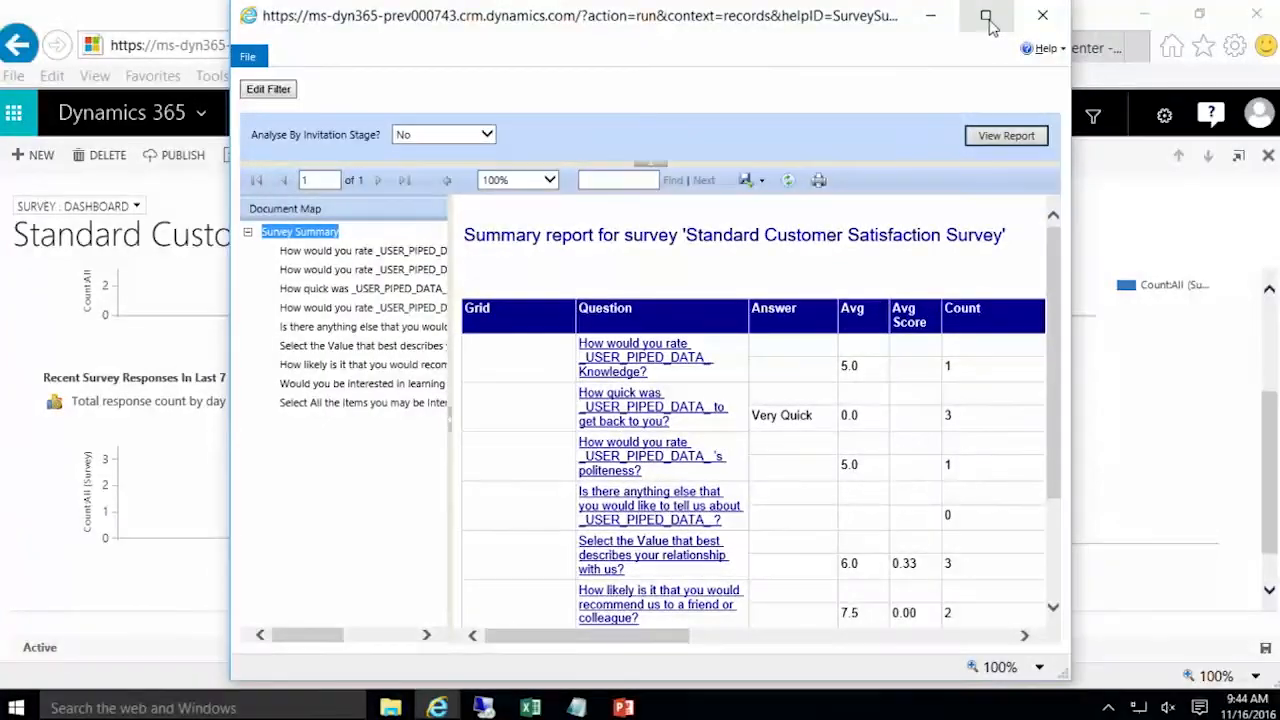
click(985, 17)
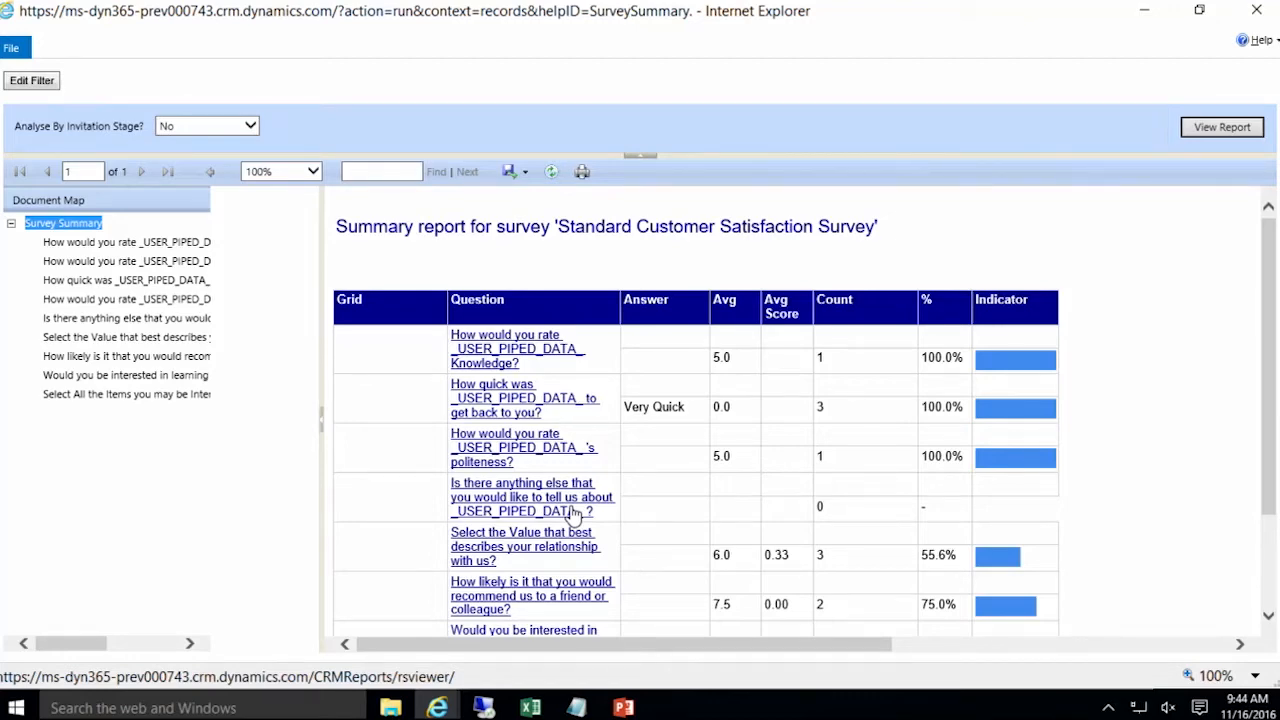
click(1256, 14)
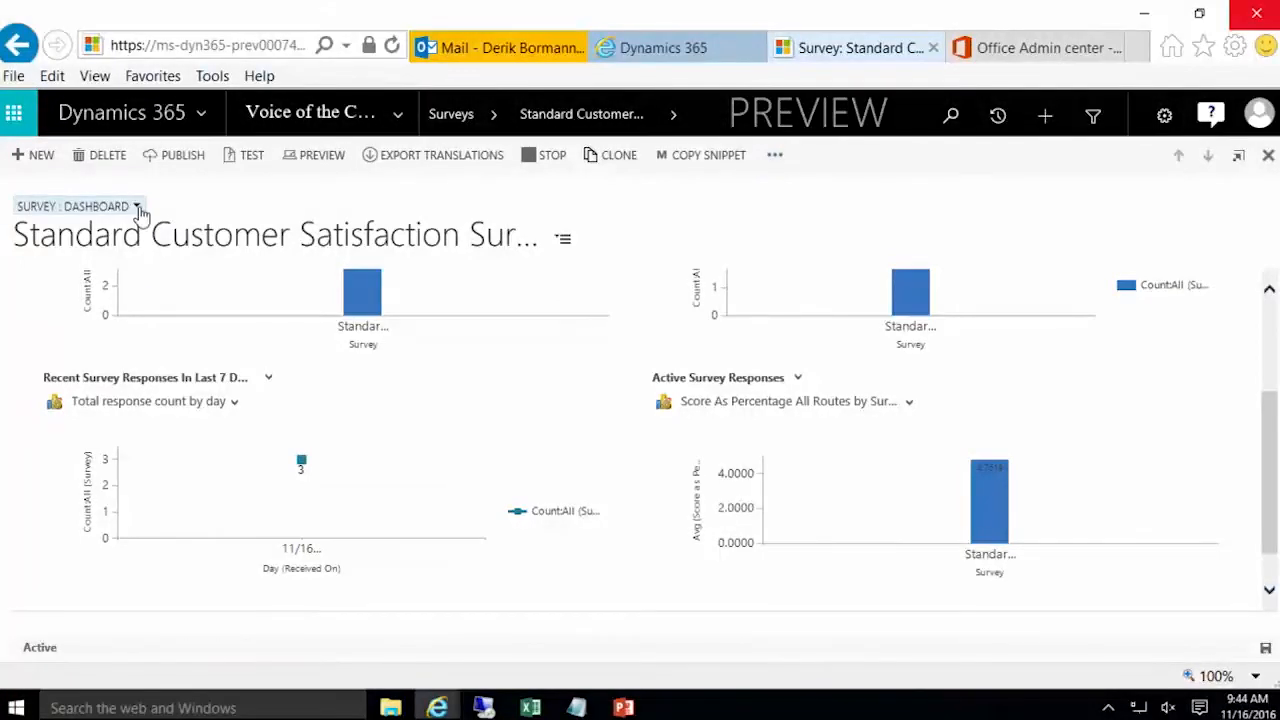
Step: Switch the survey to its Designer form and open the Agent Satisfaction page's question "How quick was _USER_PIPED_DATA_ to get back to you?" for editing
click(137, 207)
click(77, 255)
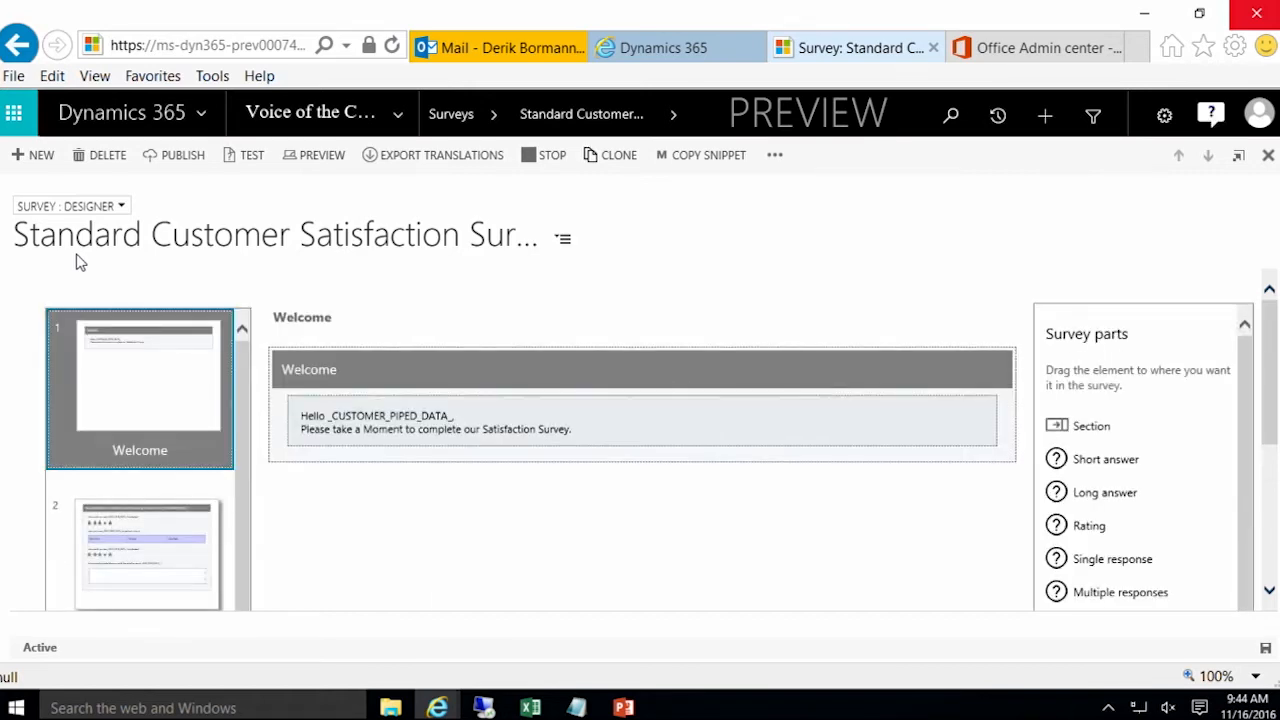
click(174, 568)
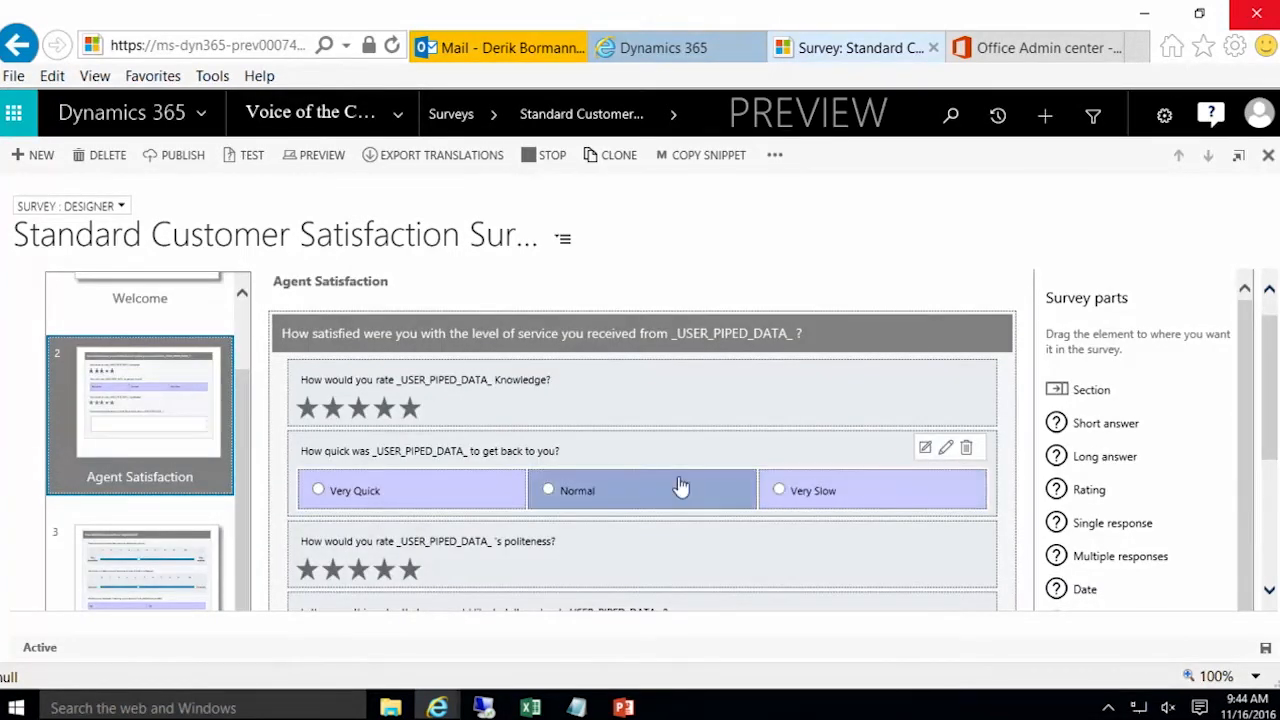
click(944, 451)
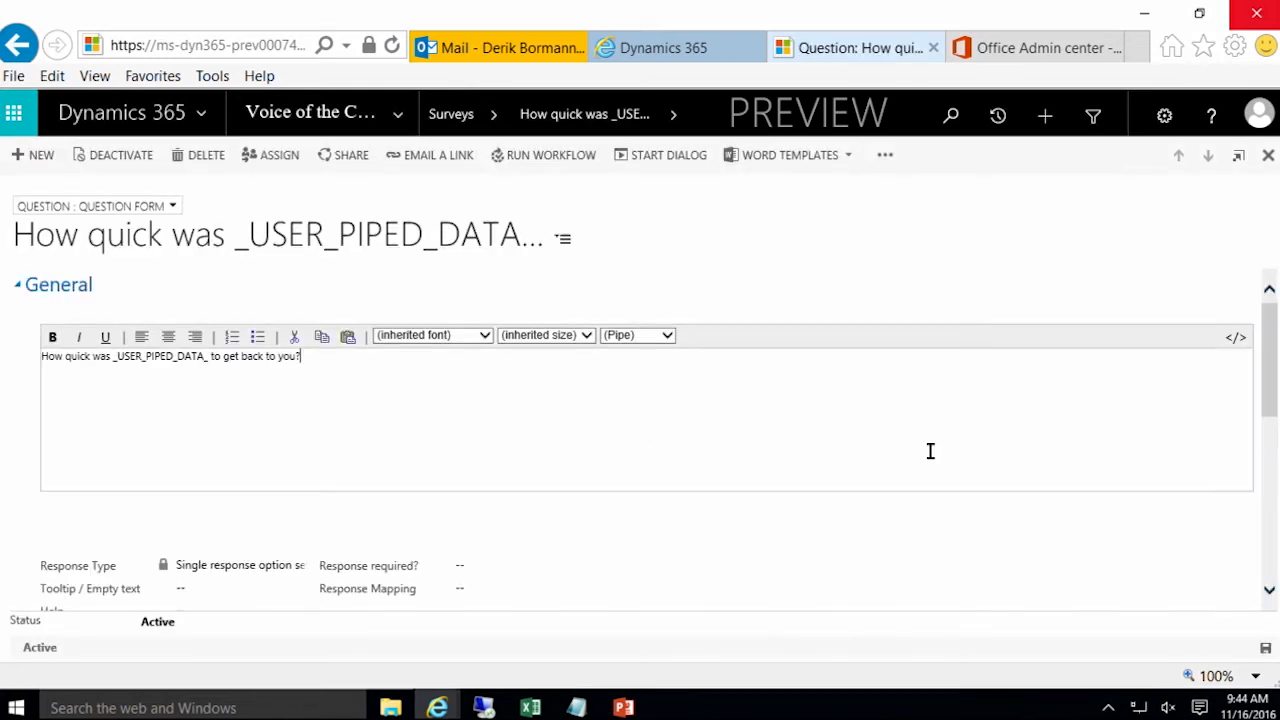
Step: Switch the question record to its Charts form and examine the answer charts
click(172, 206)
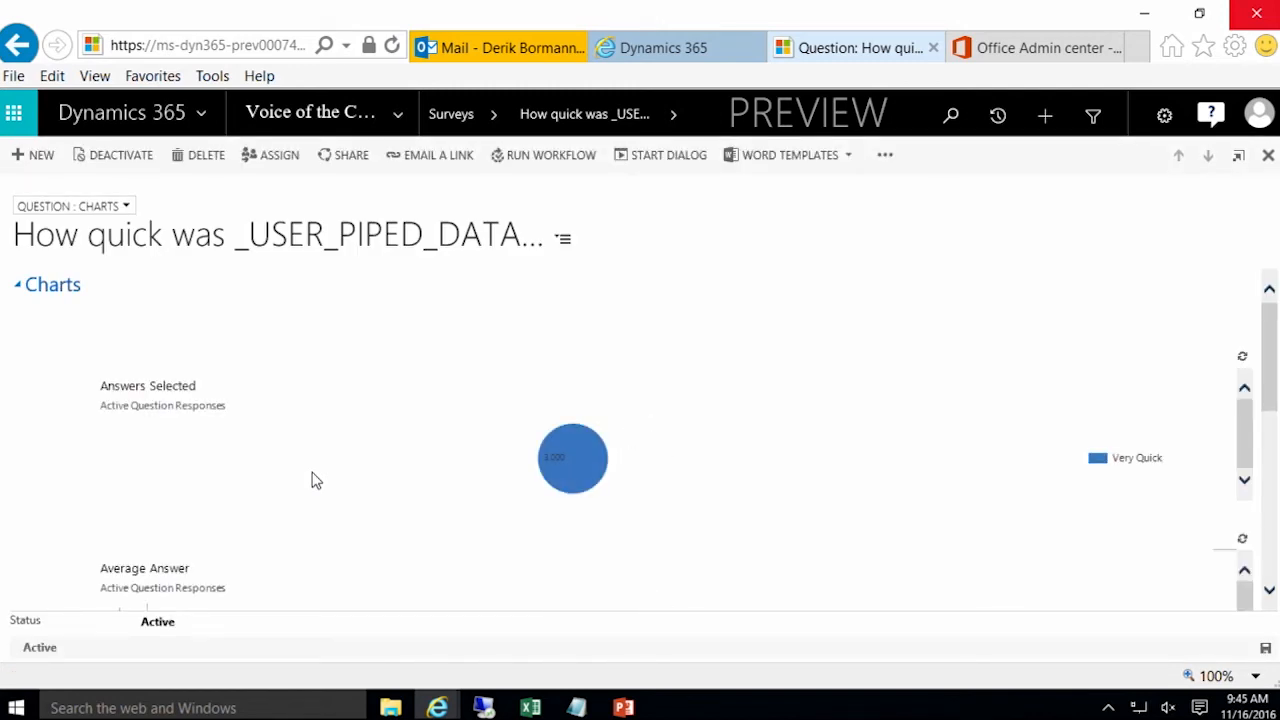
scroll(337, 469, down, 2)
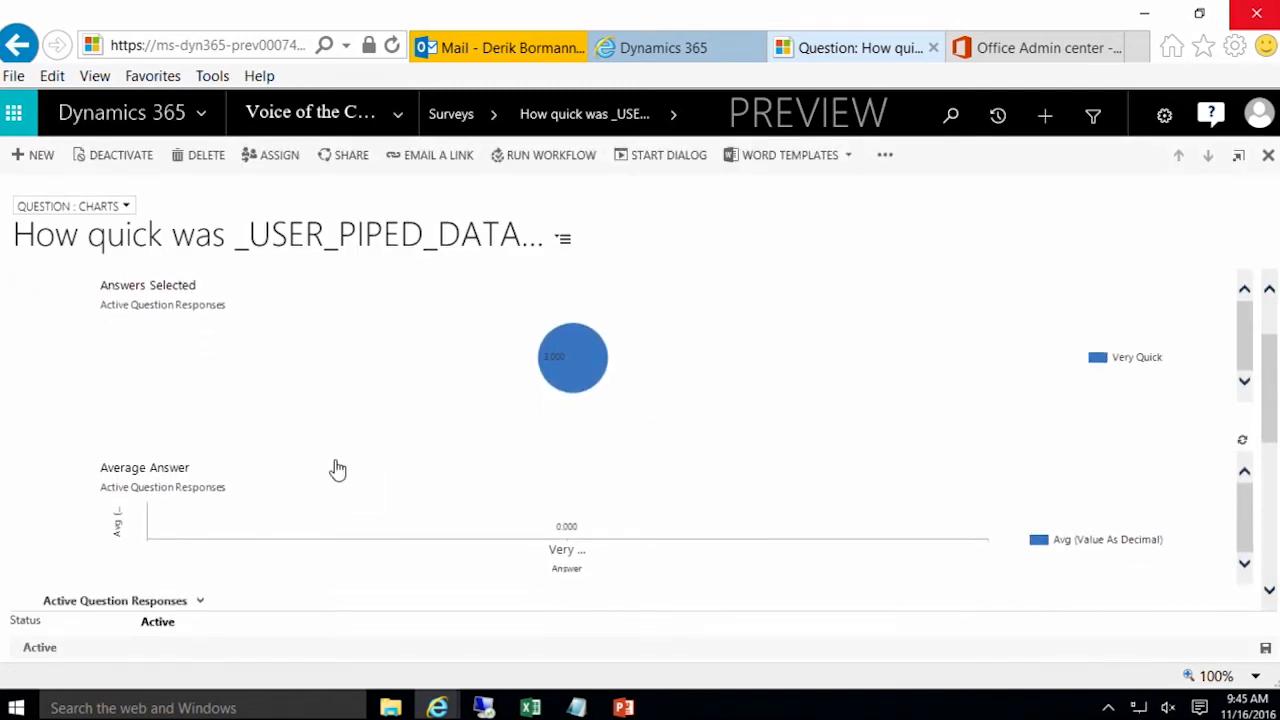
scroll(557, 390, down, 3)
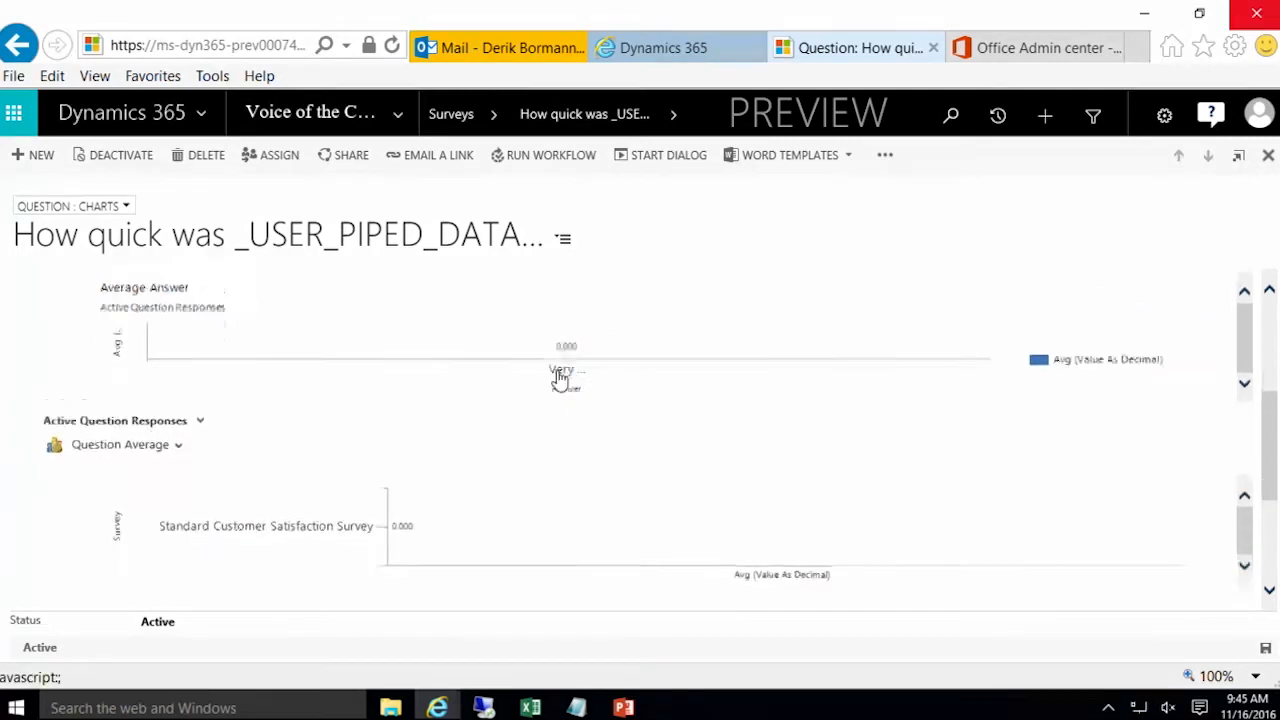
scroll(552, 380, down, 1)
scroll(150, 440, down, 1)
scroll(151, 436, up, 4)
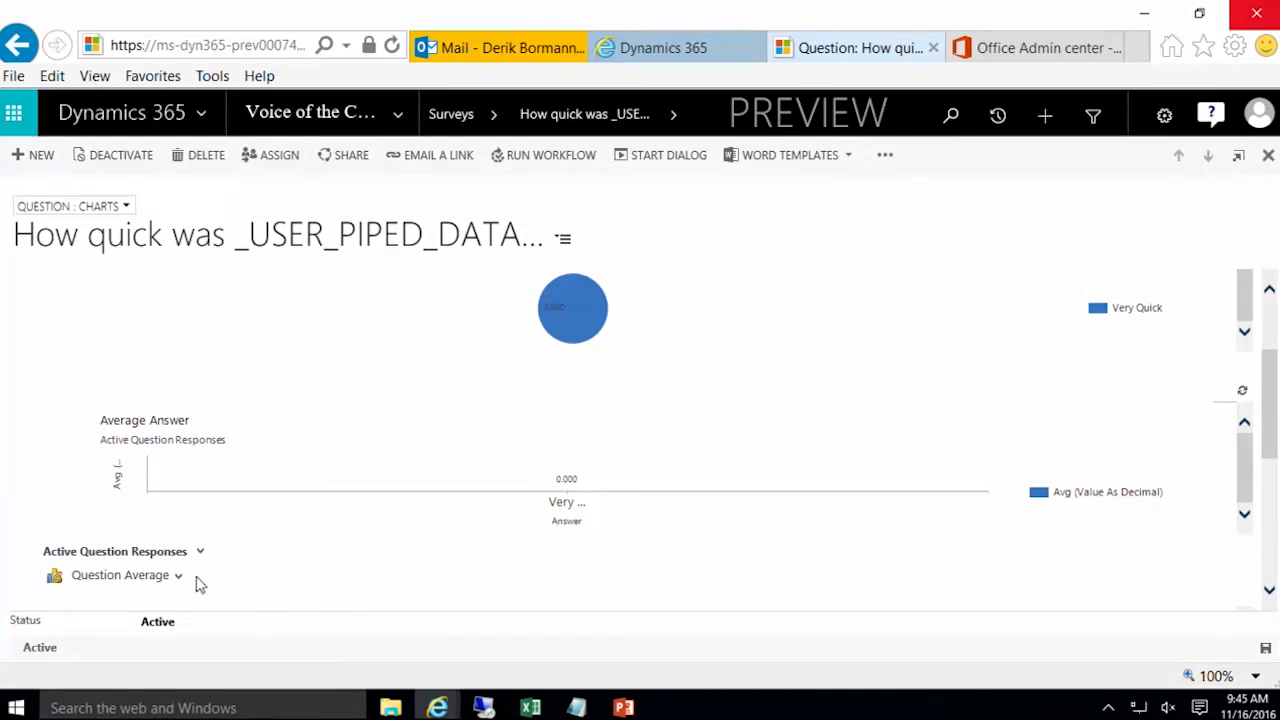
Step: Change the Active Question Responses chart from Question Average to Answers Selected and view it
click(181, 584)
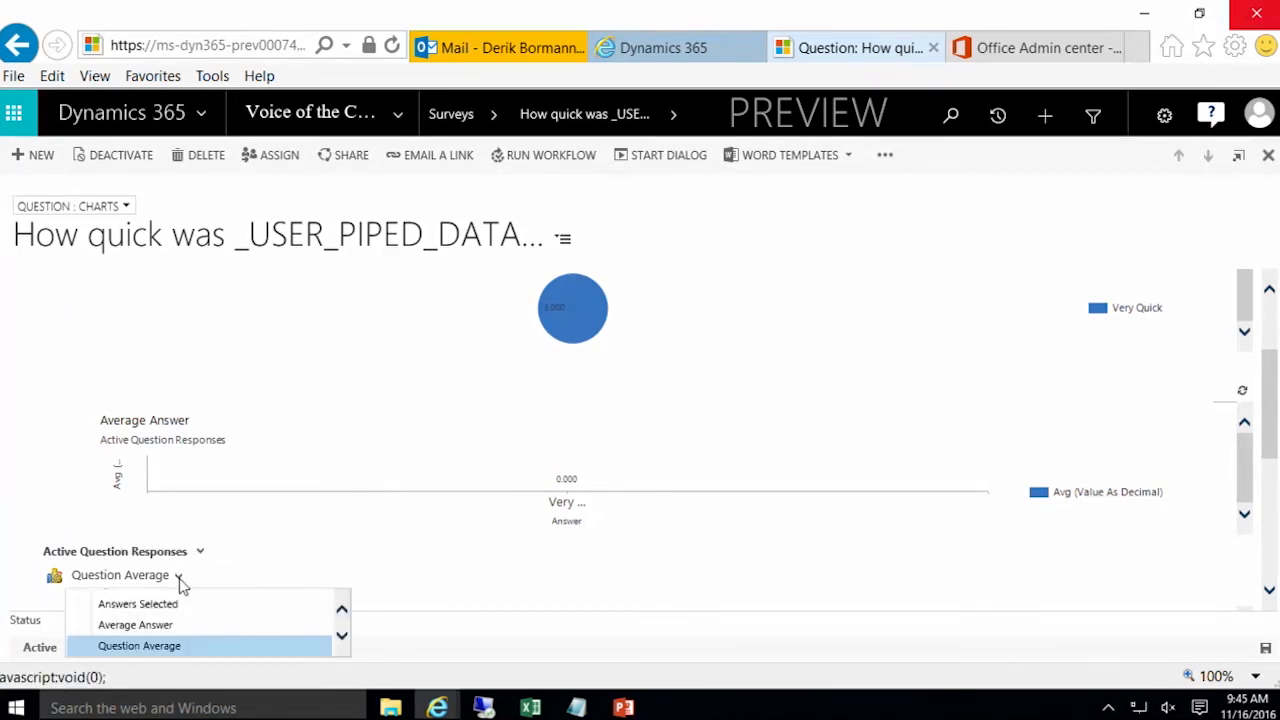
click(195, 606)
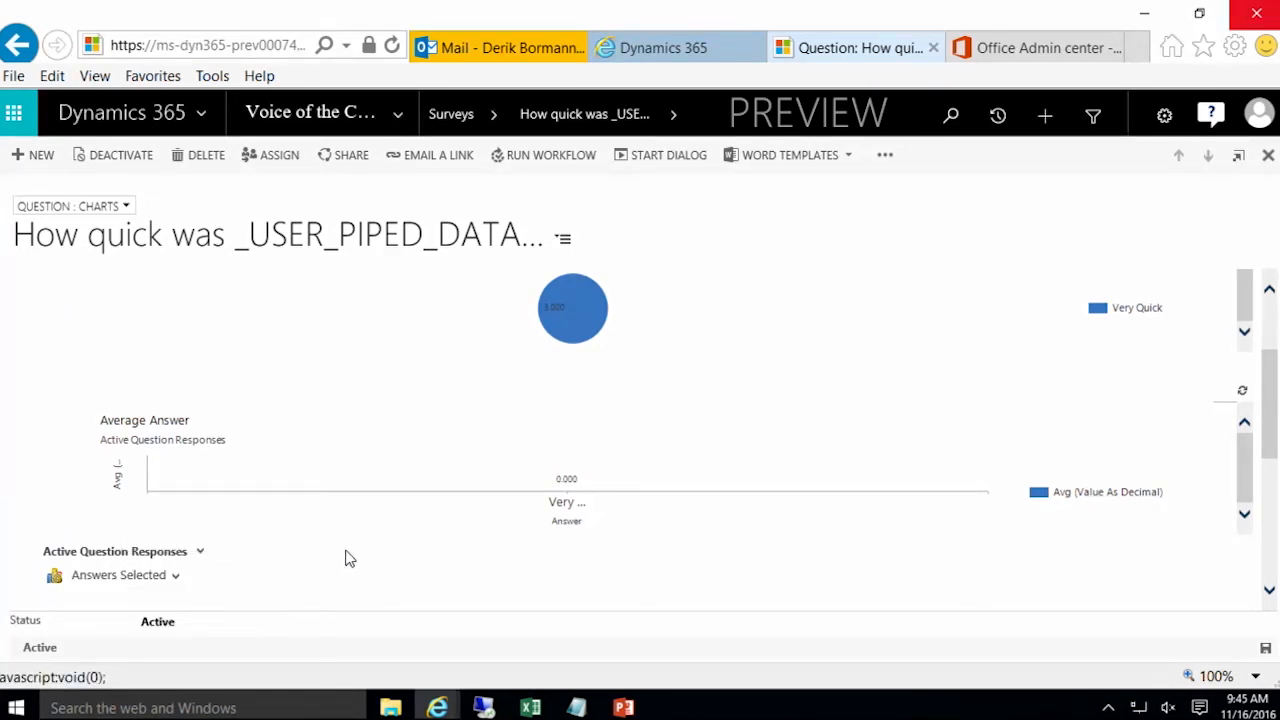
scroll(346, 557, down, 3)
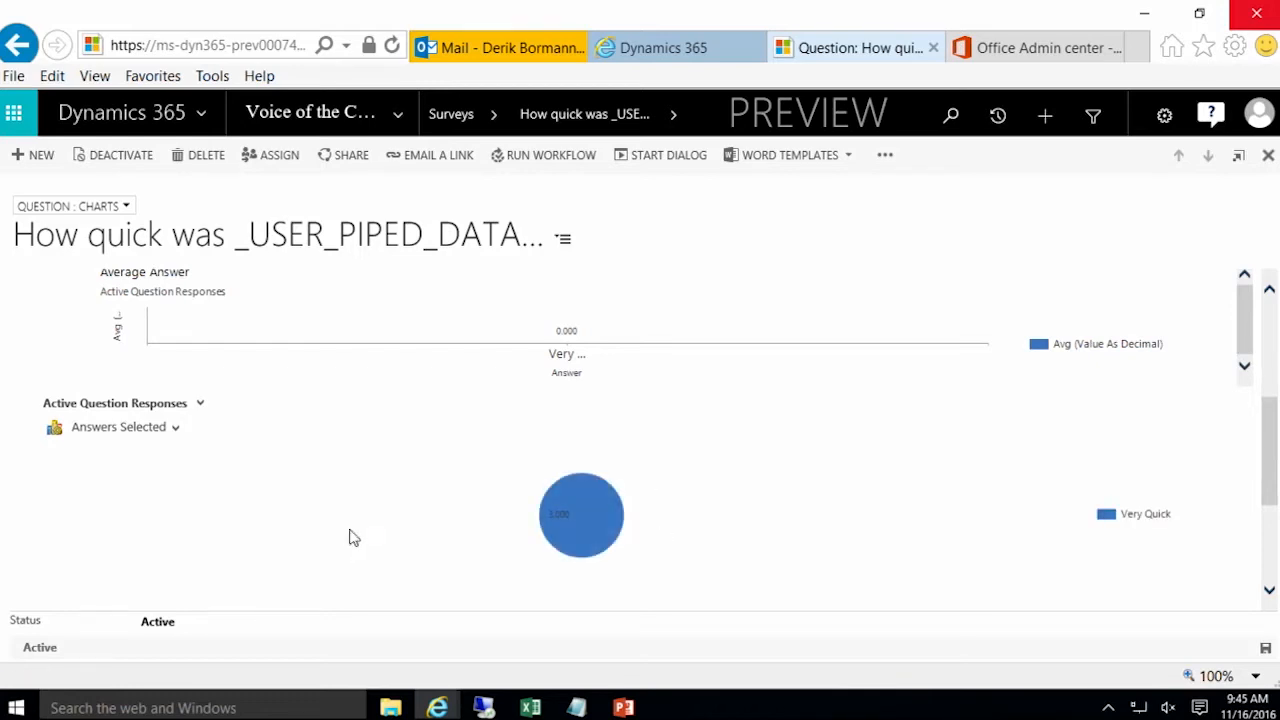
scroll(349, 540, up, 5)
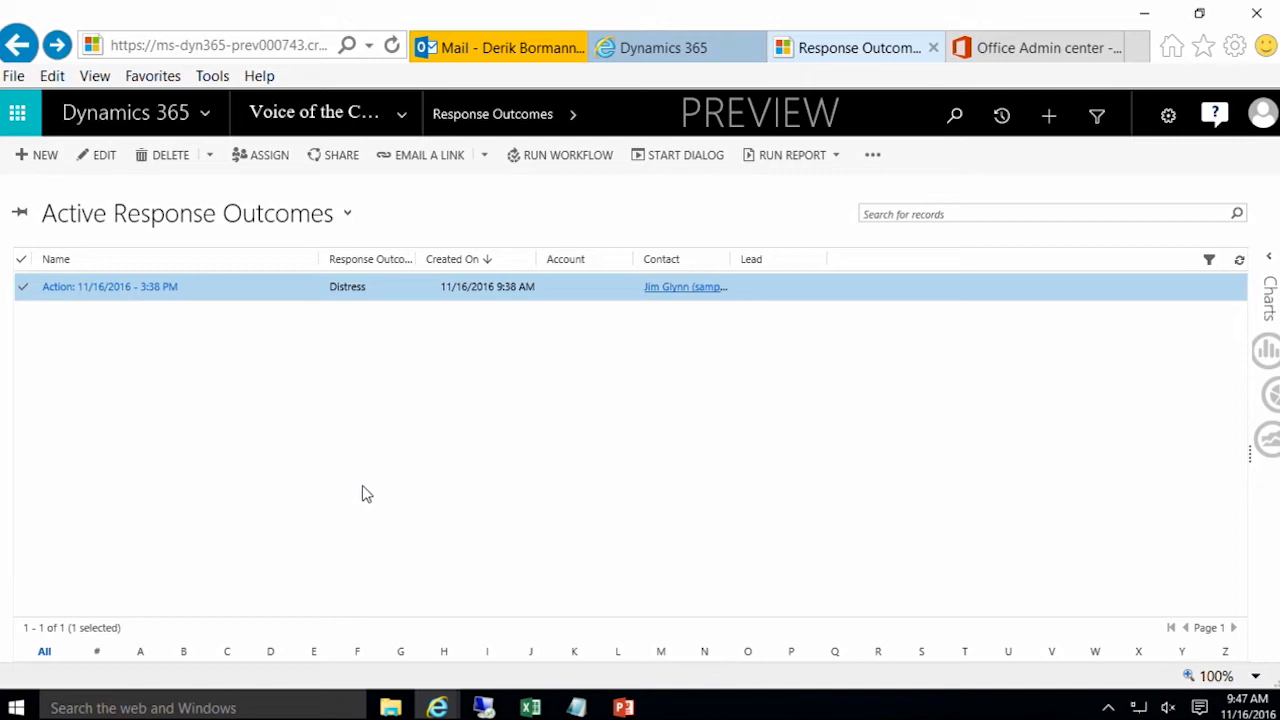
Step: View the Survey Responses list in Voice of the Customer and return to the Response Outcomes list
click(404, 120)
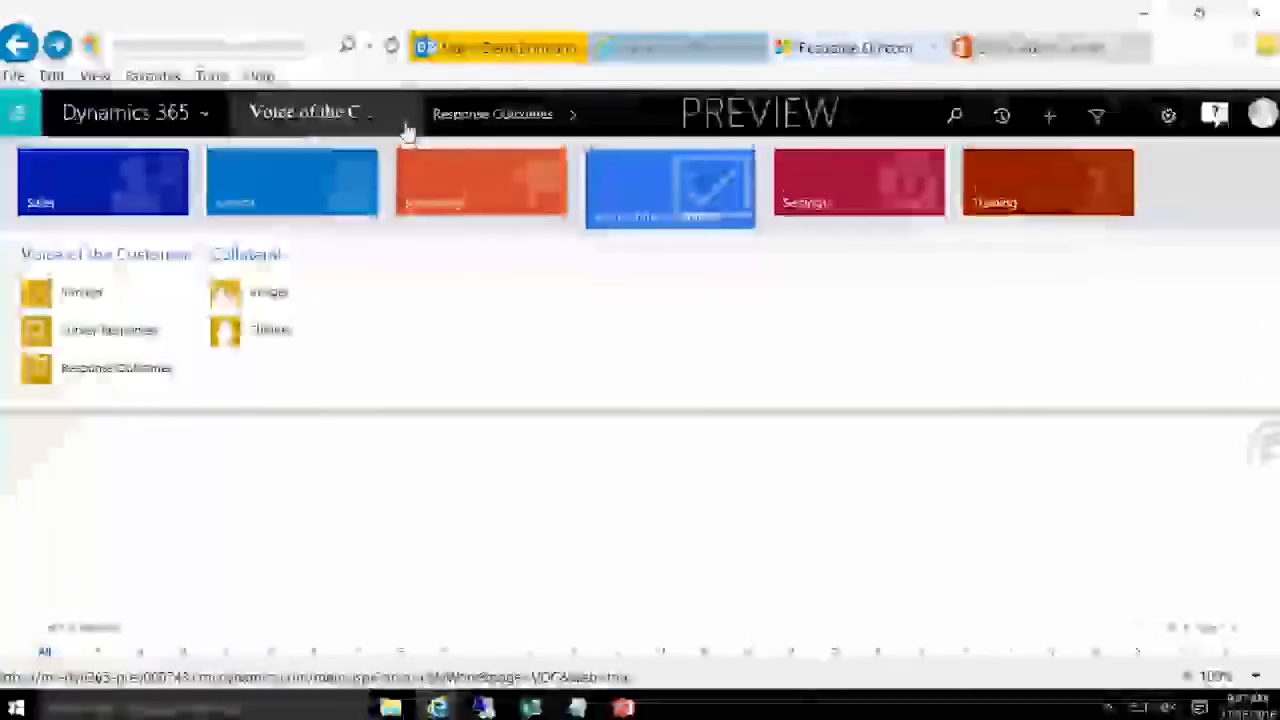
click(142, 339)
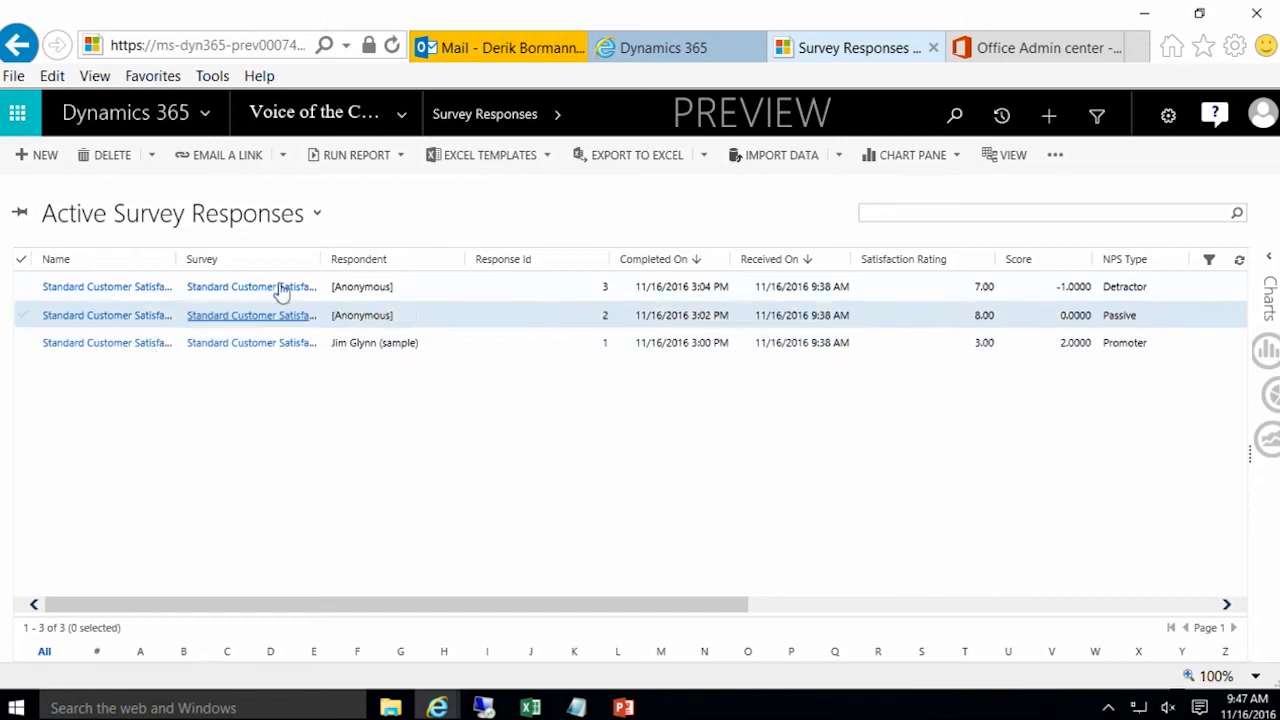
click(405, 135)
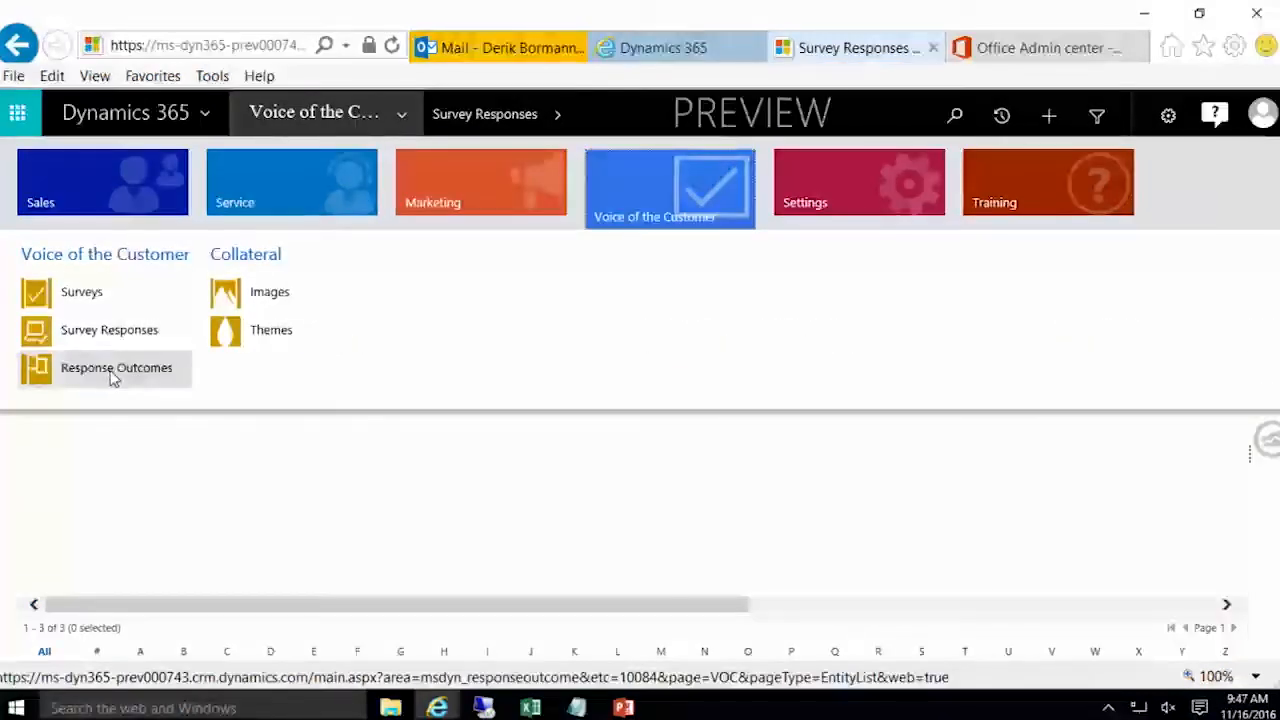
click(111, 372)
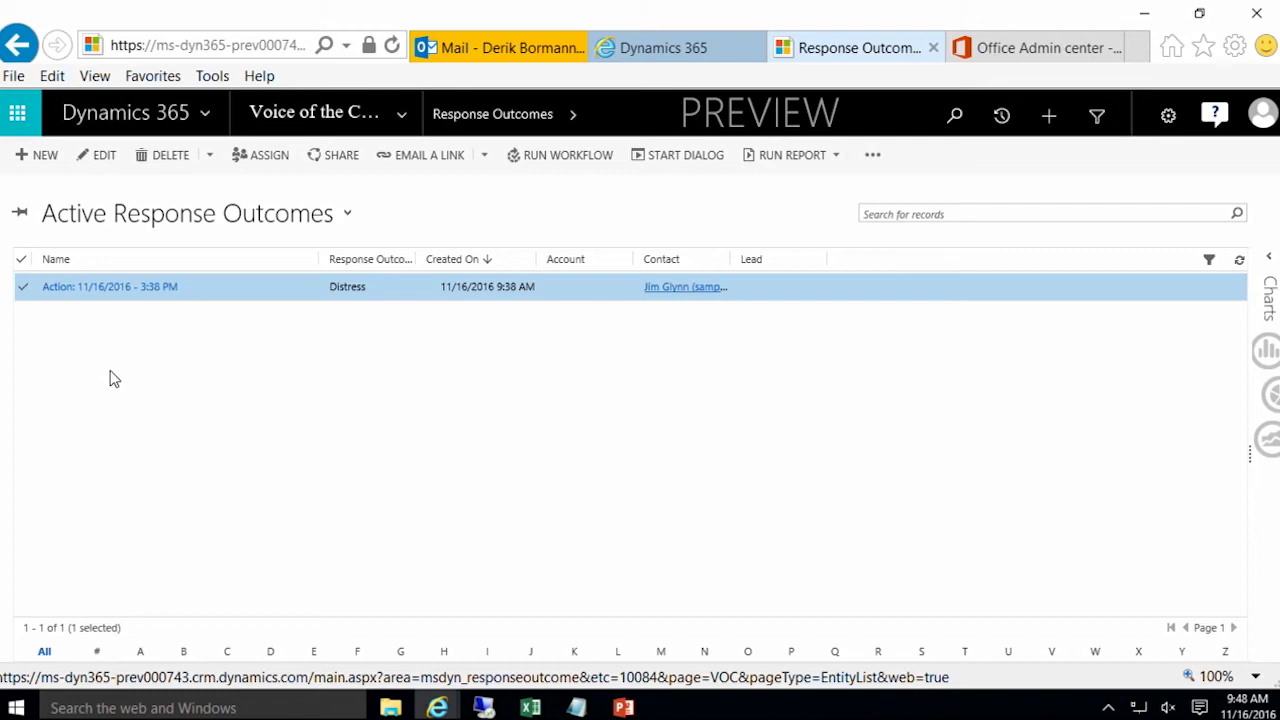
Step: Open the Distress response outcome and examine its related data, triggering response text and triggering outcome rule
click(268, 289)
double_click(268, 289)
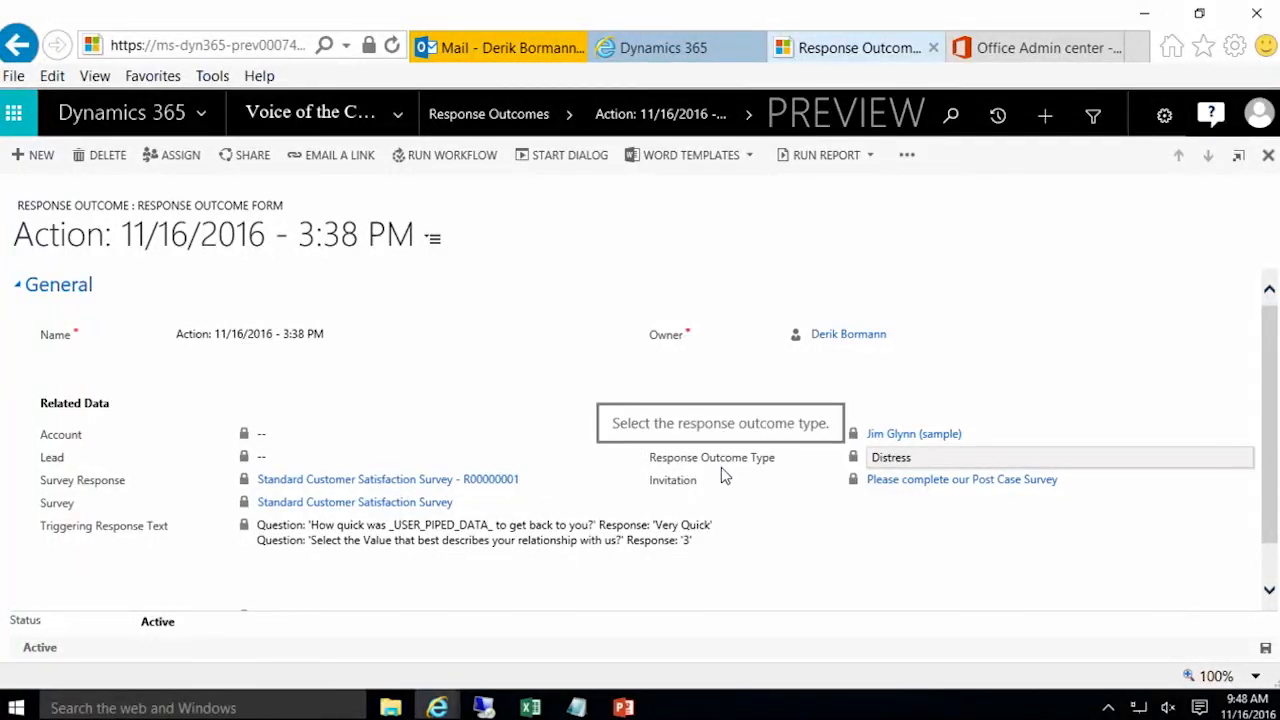
scroll(500, 486, down, 1)
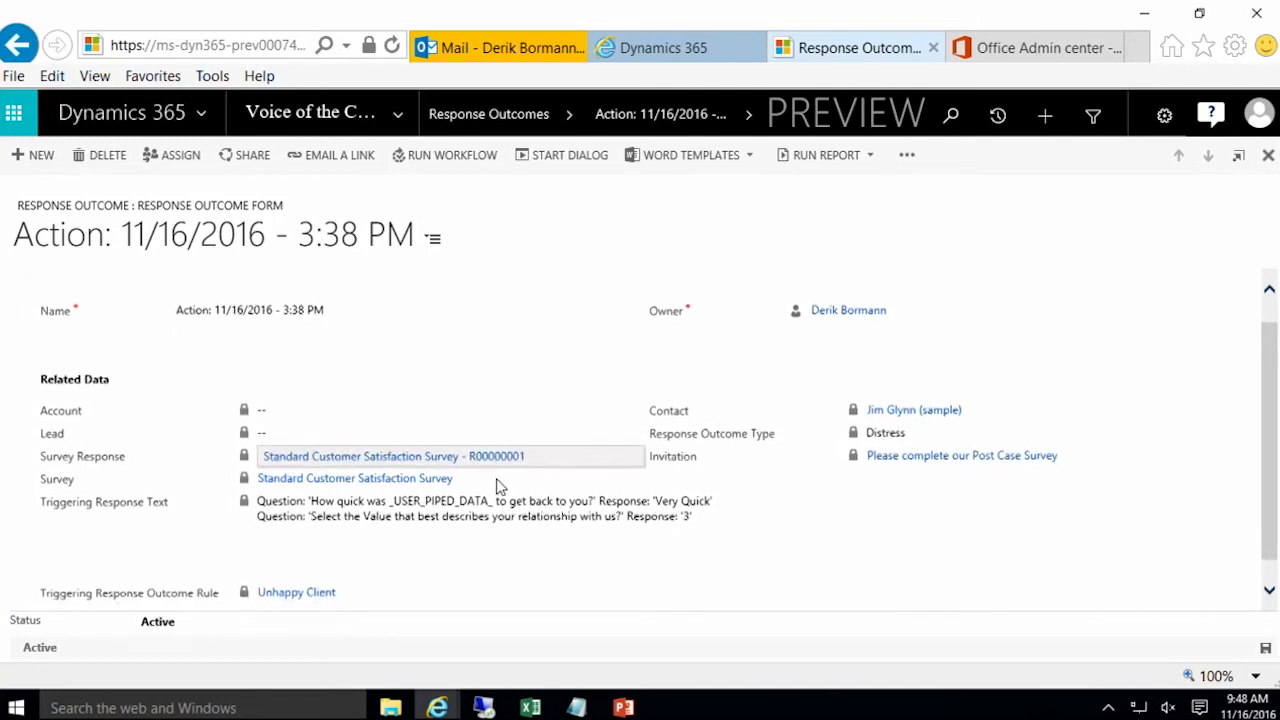
scroll(500, 486, down, 1)
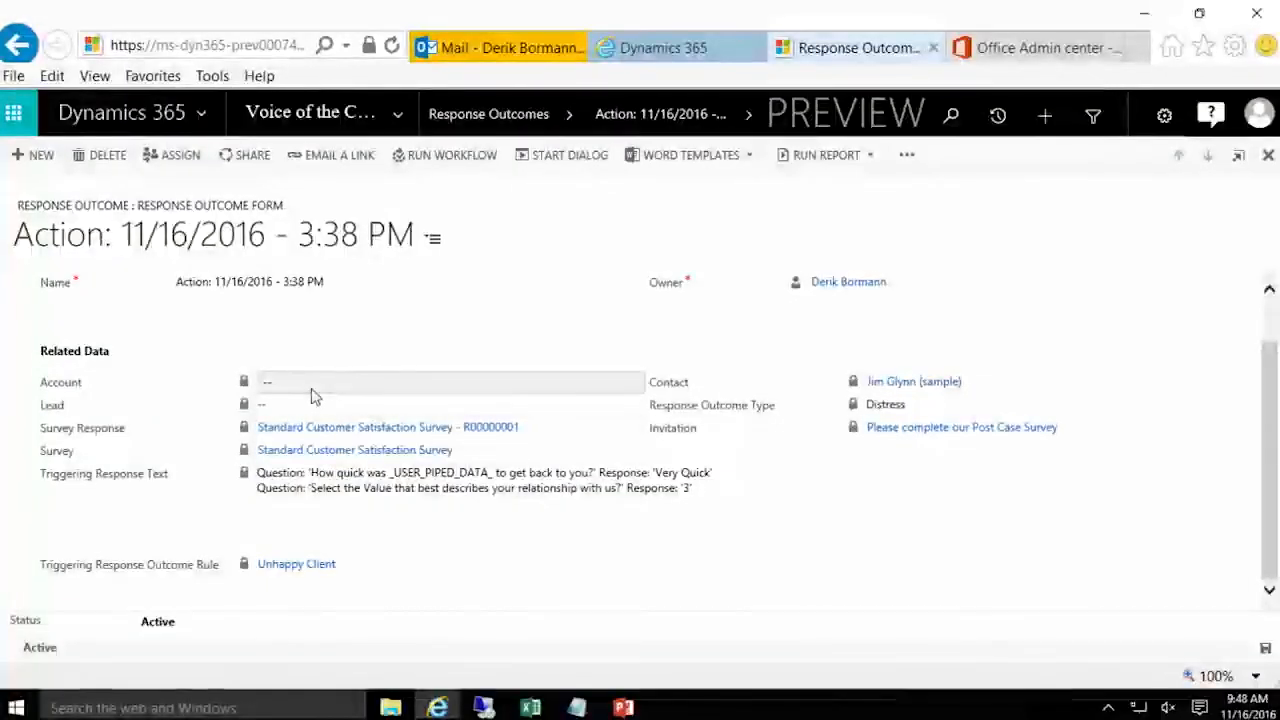
scroll(315, 421, up, 1)
scroll(315, 421, down, 1)
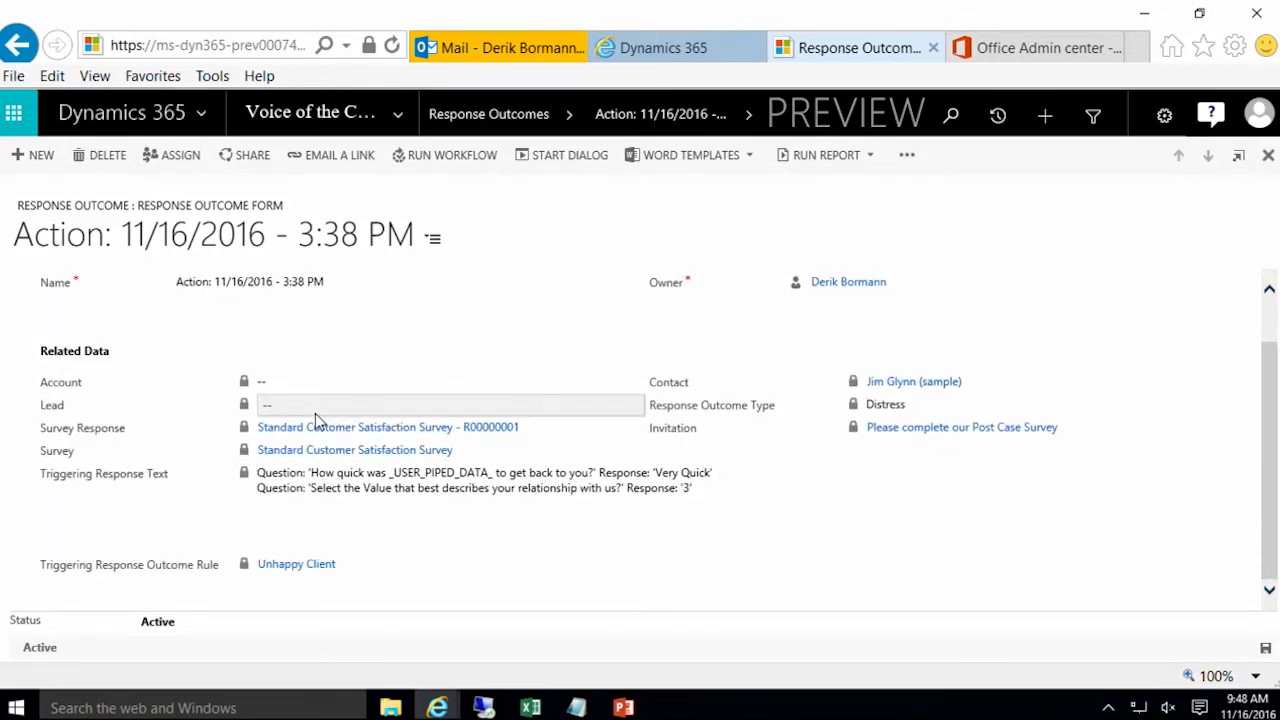
scroll(385, 578, up, 1)
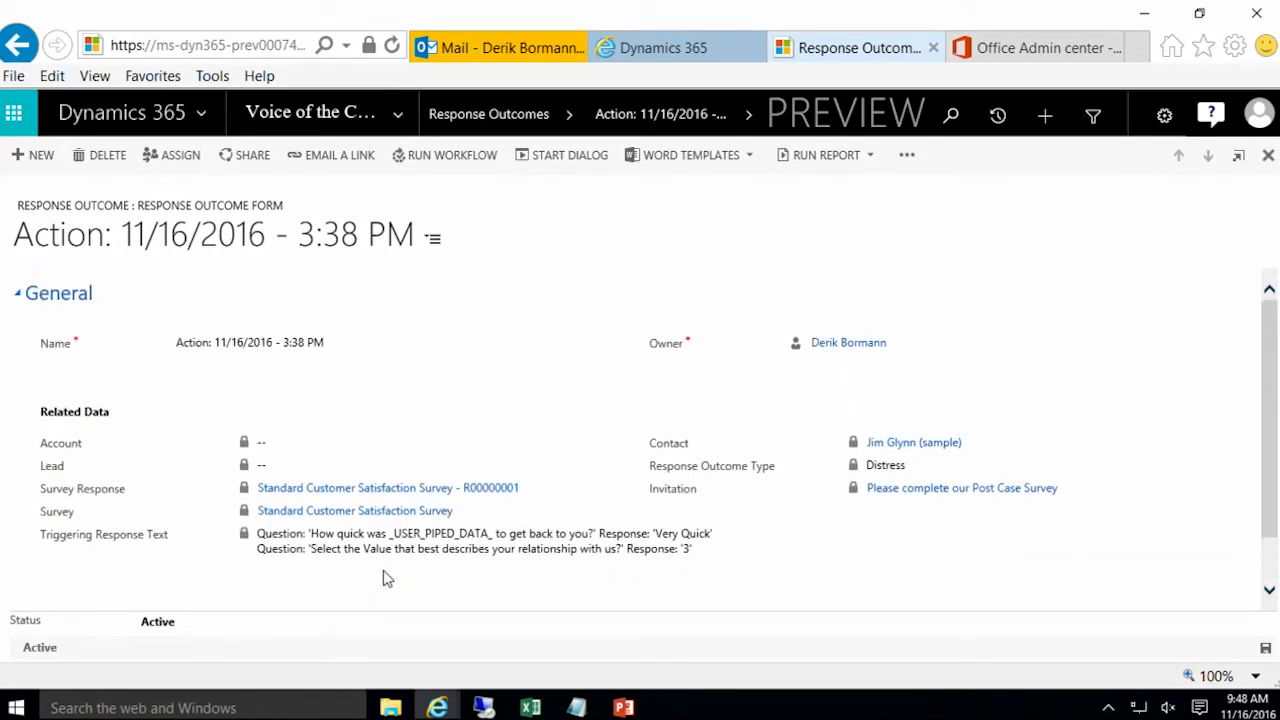